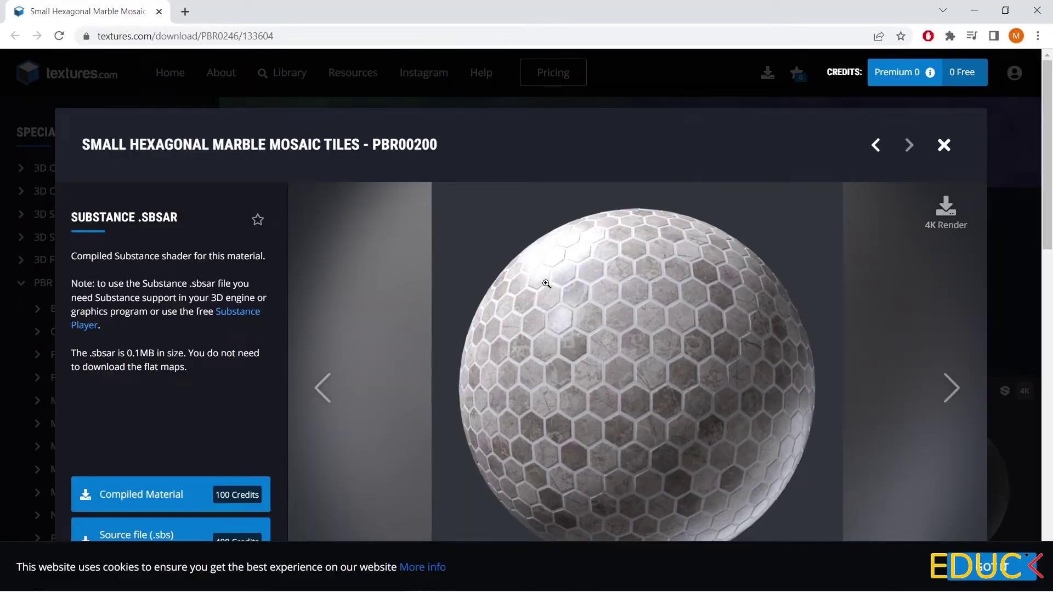
- Scroll the textures.com download modal down to the Albedo, Height, Normal, Roughness and AO map cards
scroll(524, 264, down, 1)
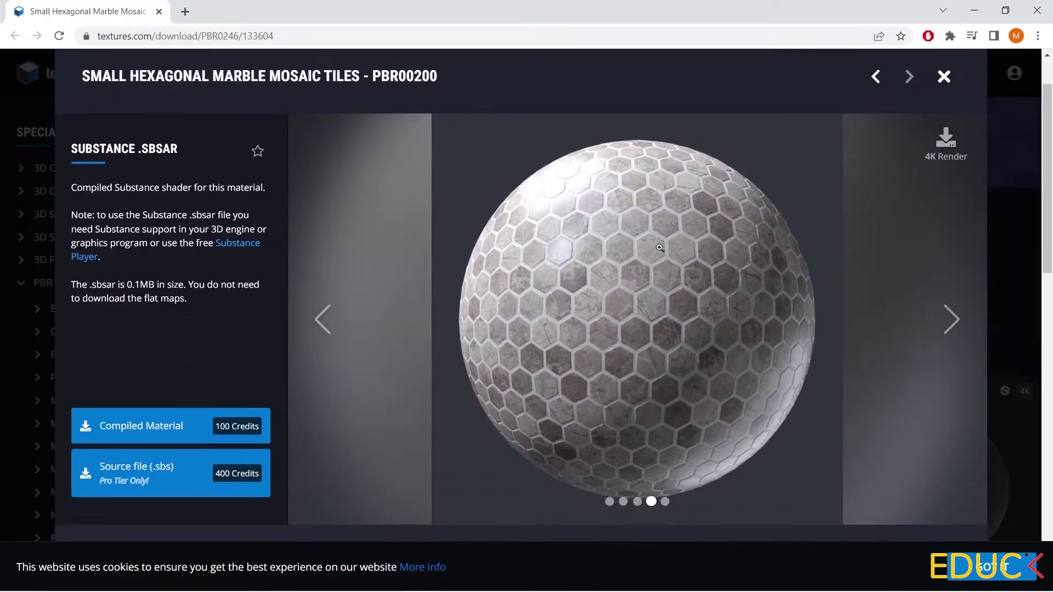
scroll(600, 302, down, 1)
scroll(600, 301, down, 8)
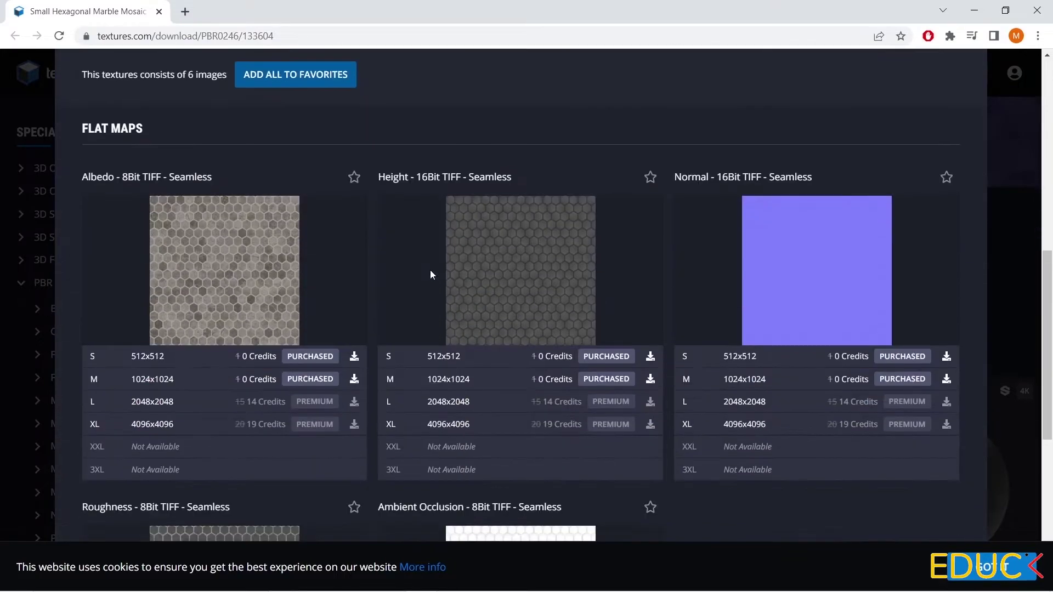
scroll(764, 326, down, 2)
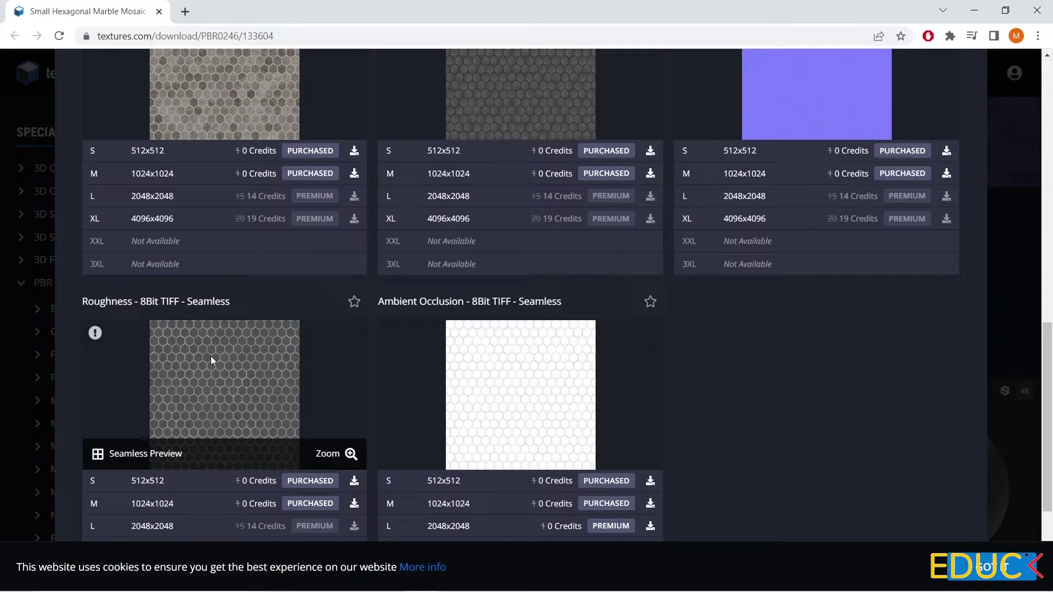
- Open the downloaded tiles folder and check the albedo and ao TIF file details
click(282, 587)
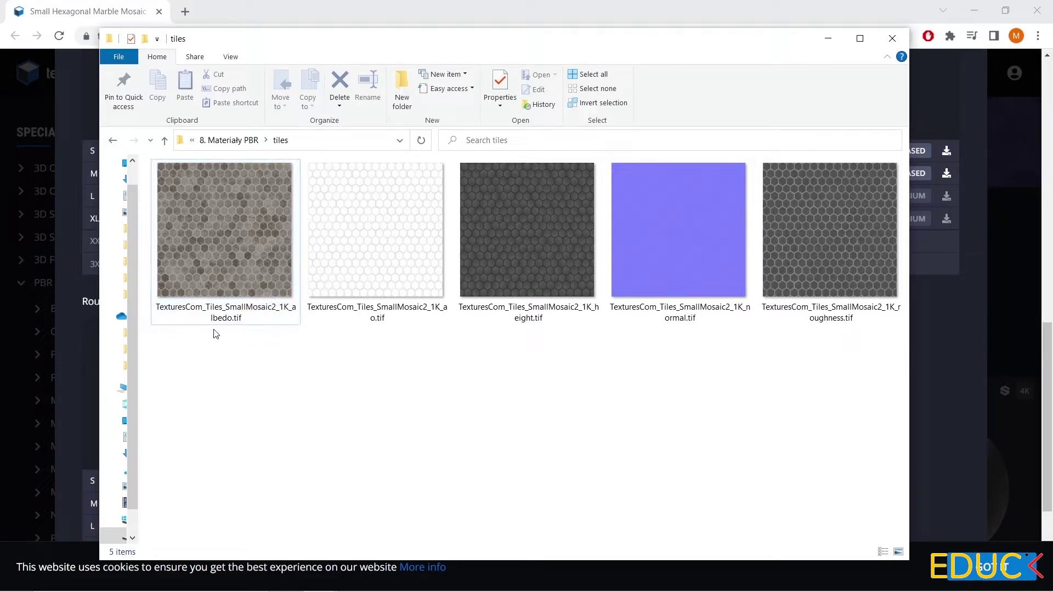
mouse_move(230, 316)
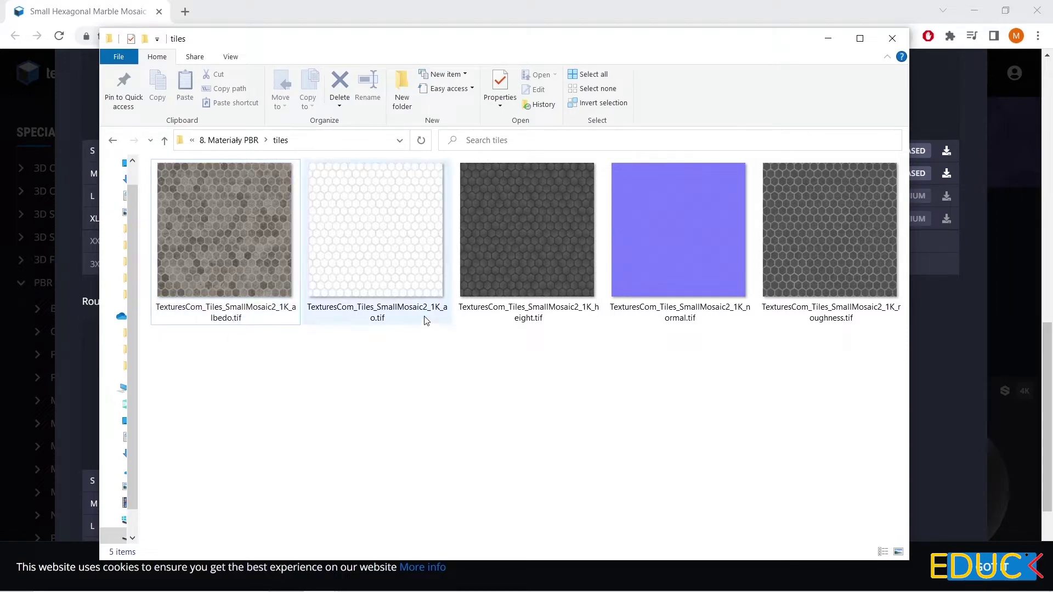
mouse_move(426, 320)
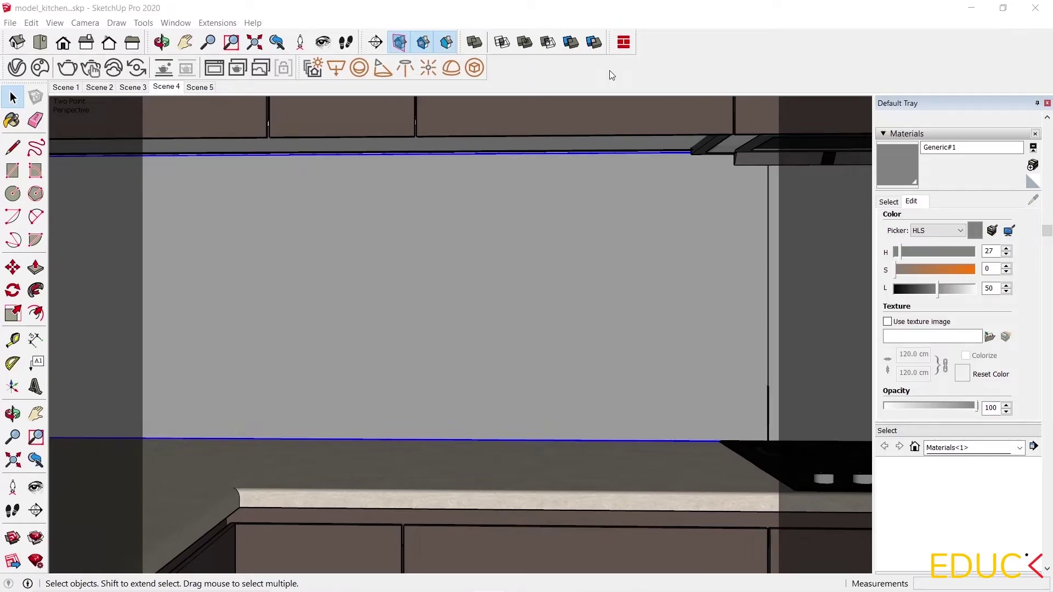
- In the V-Ray Asset Editor, load albedo.tif as Generic#1's Diffuse Color bitmap, then minimize the editor
click(17, 66)
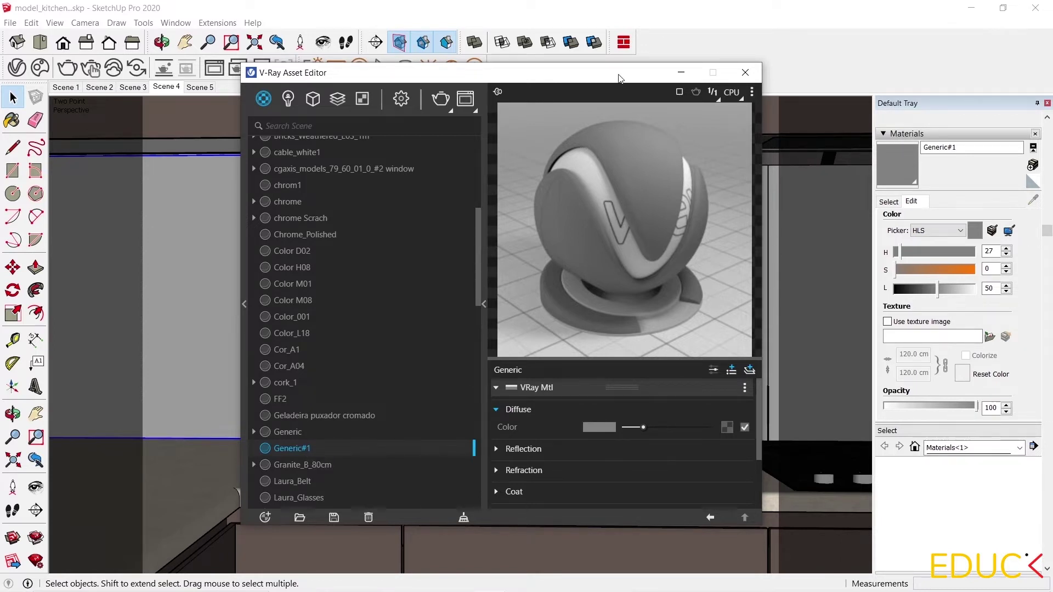
mouse_move(609, 74)
mouse_down()
mouse_move(308, 62)
mouse_move(300, 80)
mouse_move(414, 53)
mouse_up()
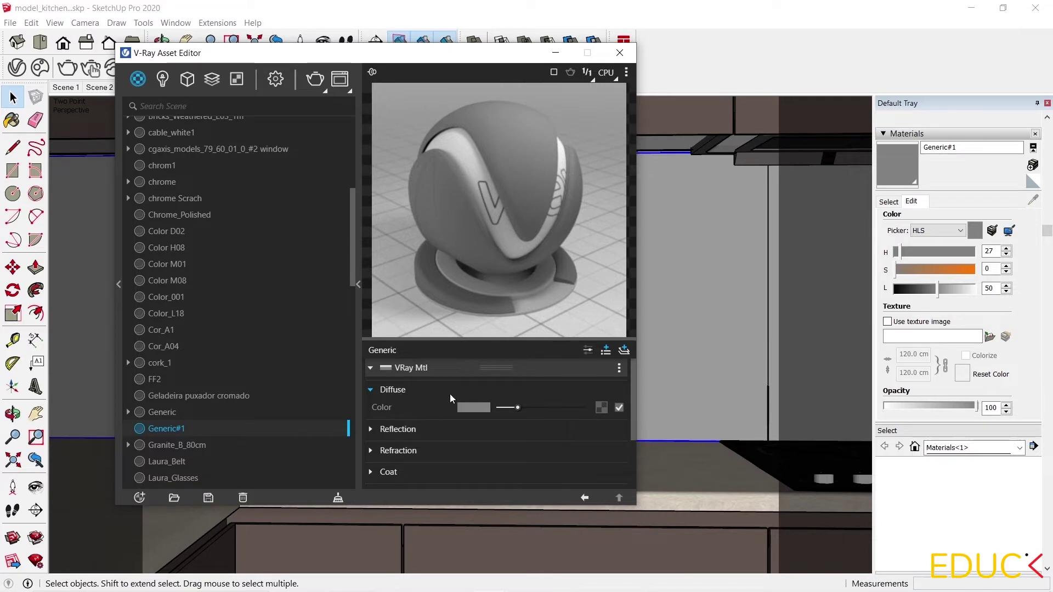
click(599, 406)
click(562, 84)
click(245, 299)
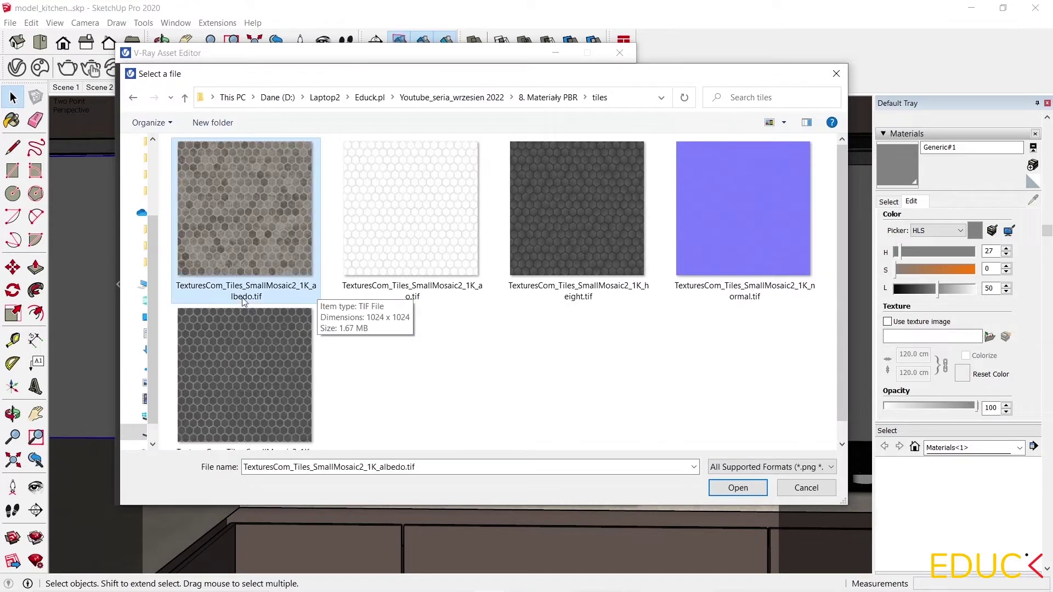
click(739, 486)
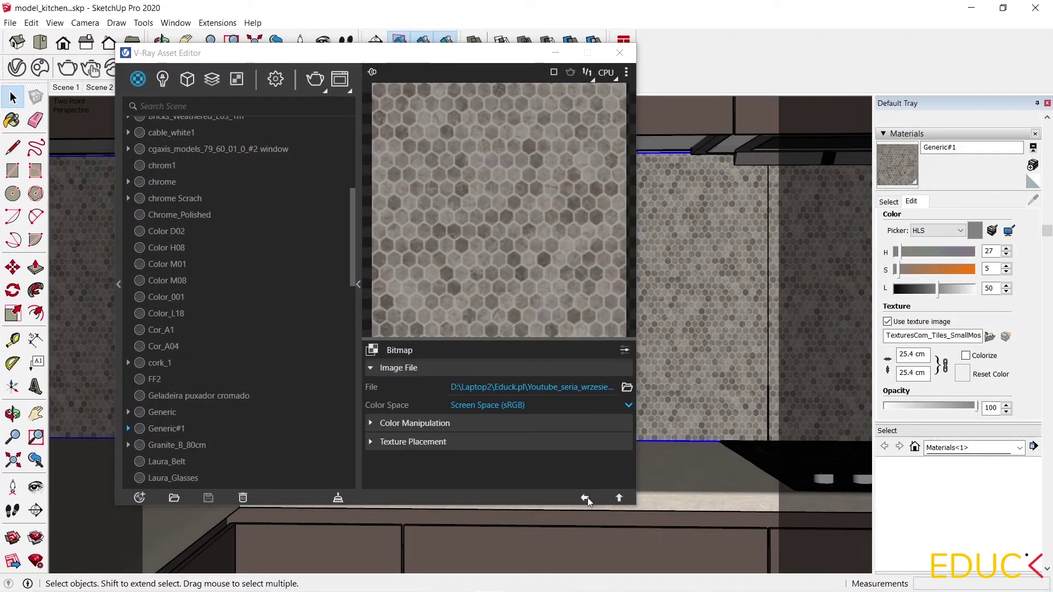
click(585, 497)
click(558, 53)
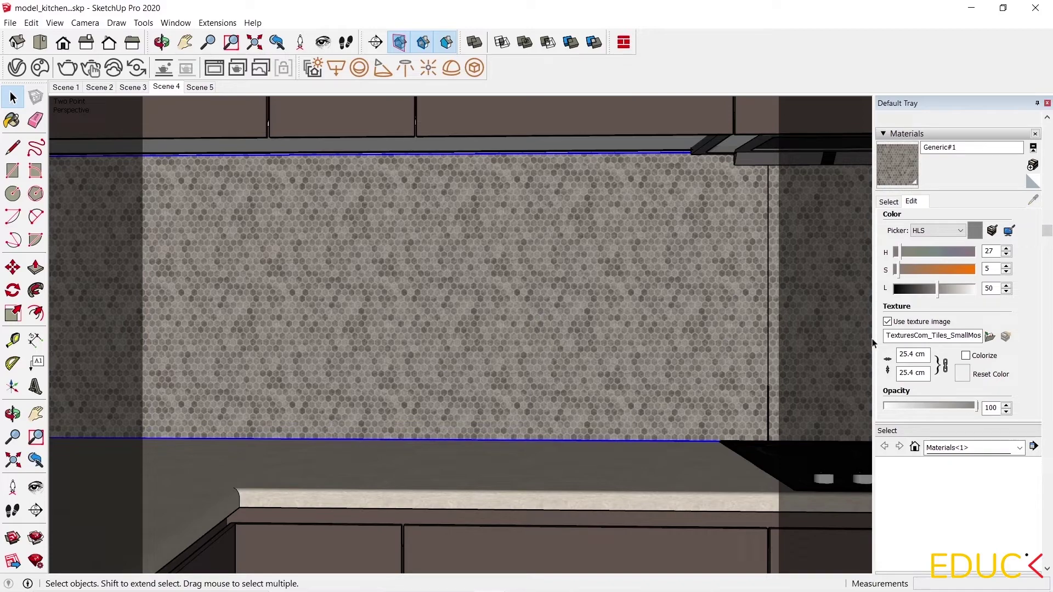
- Set the backsplash material's texture width to 120 cm
double_click(915, 354)
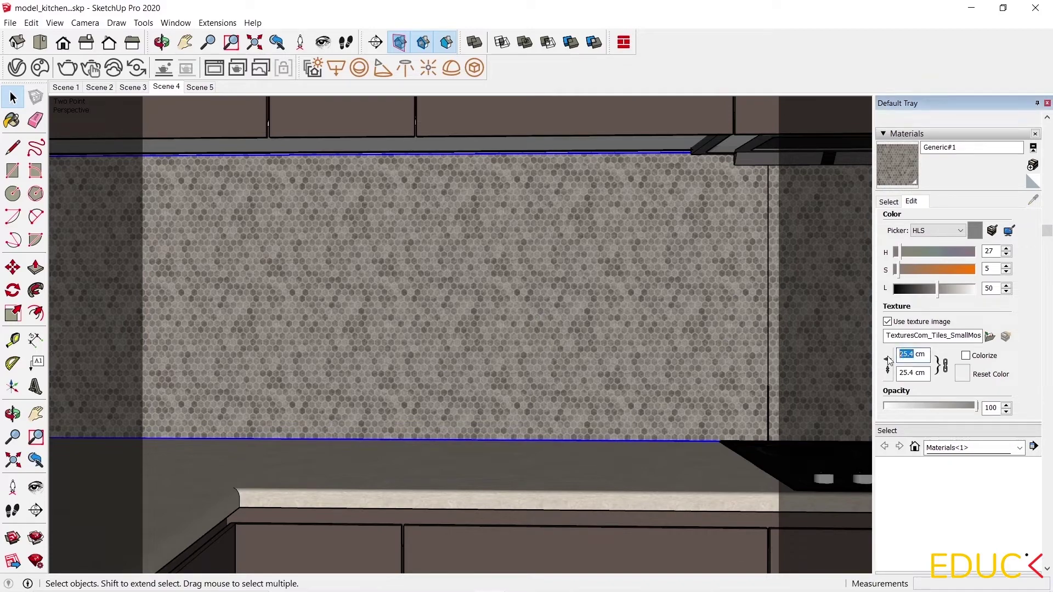
text(12)
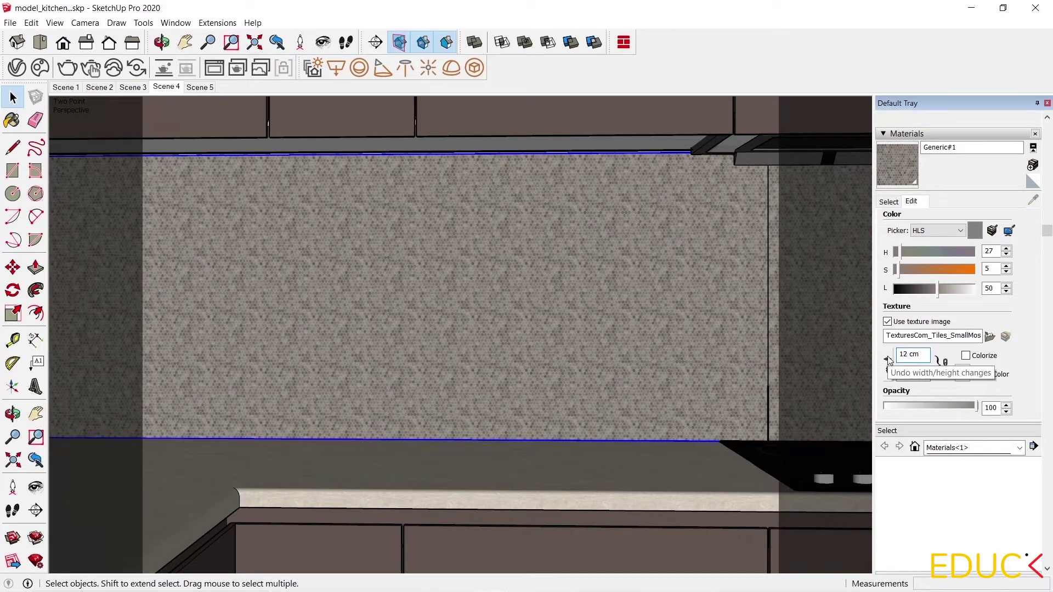
text(0)
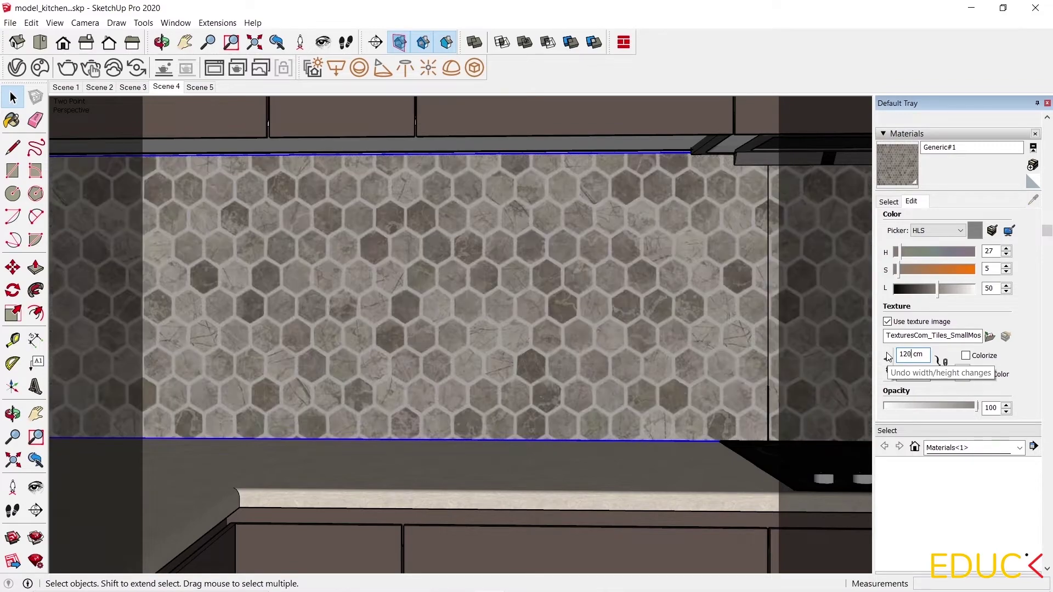
click(463, 242)
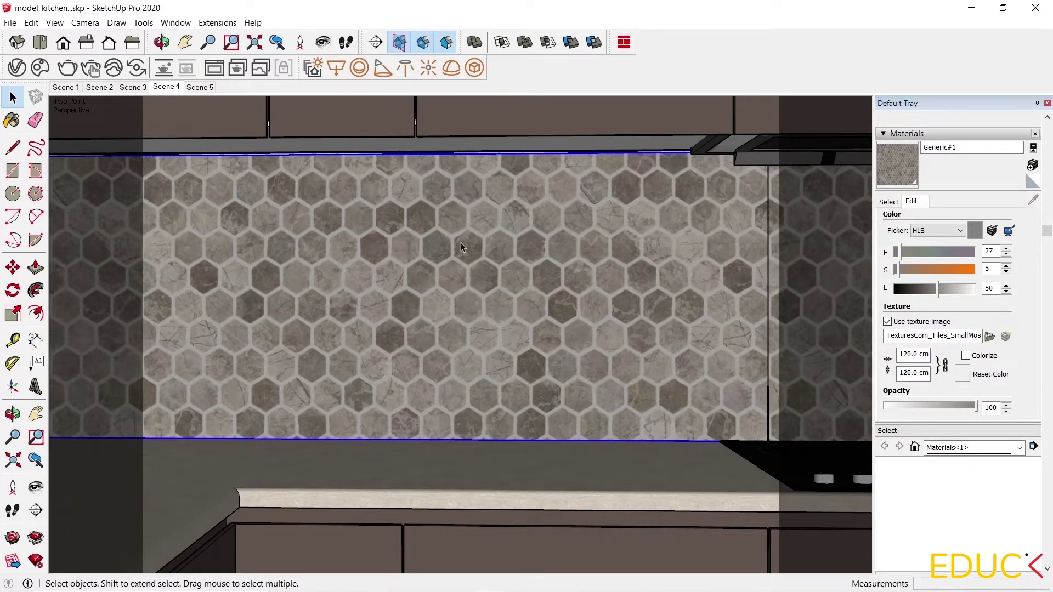
- Use Texture > Position to drag the backsplash's hexagon pattern down on the wall
click(449, 307)
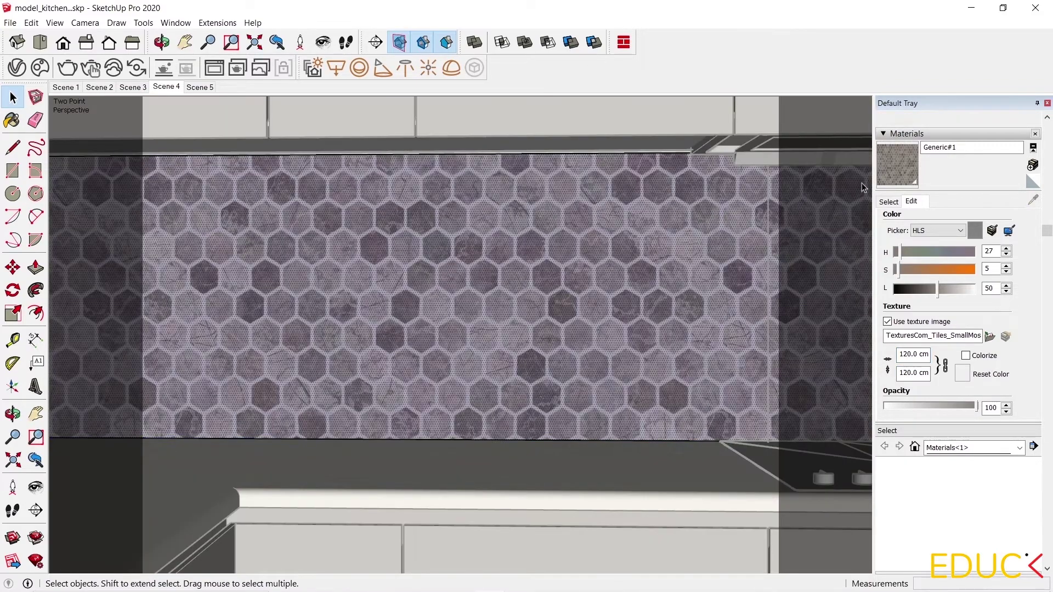
key(b)
key(space)
right_click(461, 225)
mouse_move(510, 389)
click(603, 380)
drag(597, 360, 599, 372)
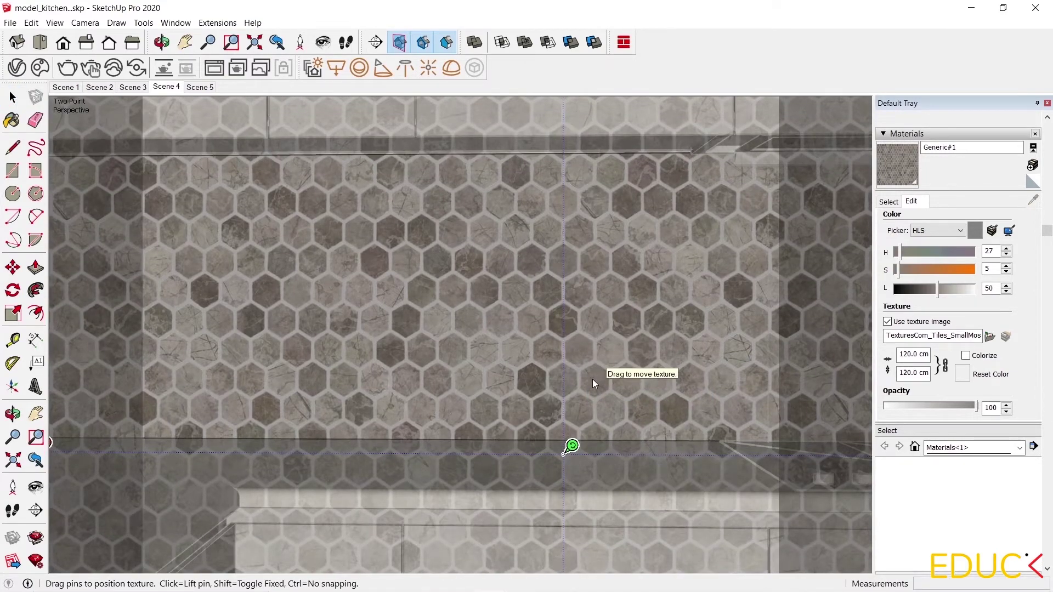
key(Return)
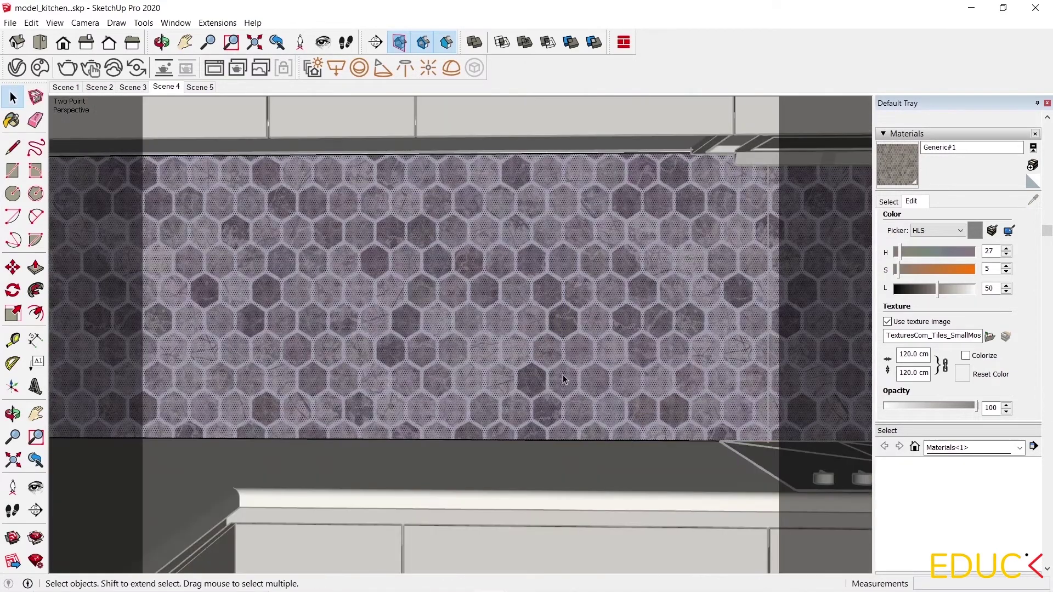
click(12, 99)
click(367, 137)
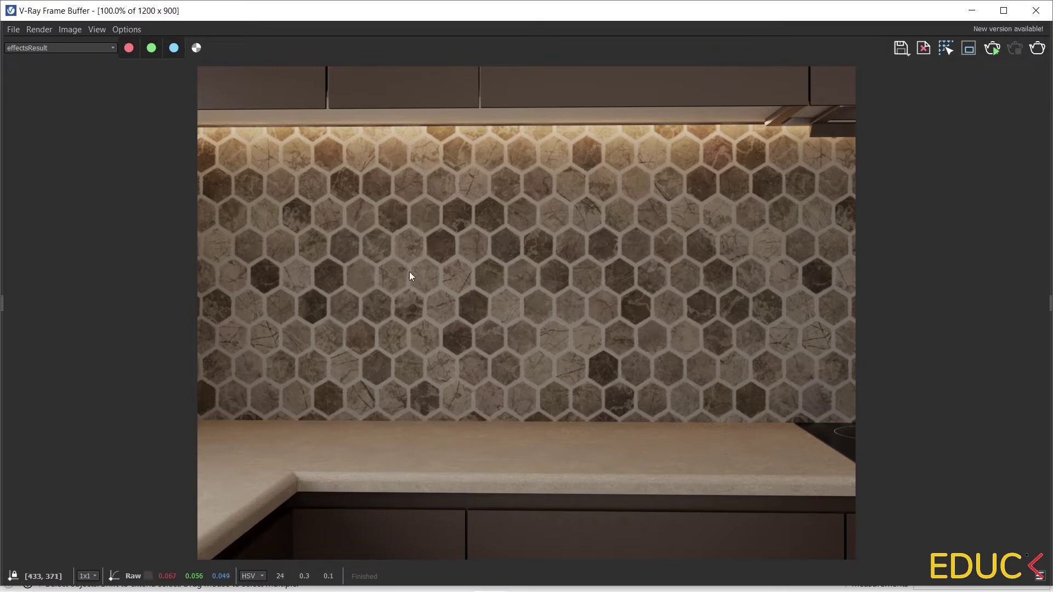
- Zoom the V-Ray Frame Buffer render in to 400% and back out to 100%
scroll(384, 235, up, 2)
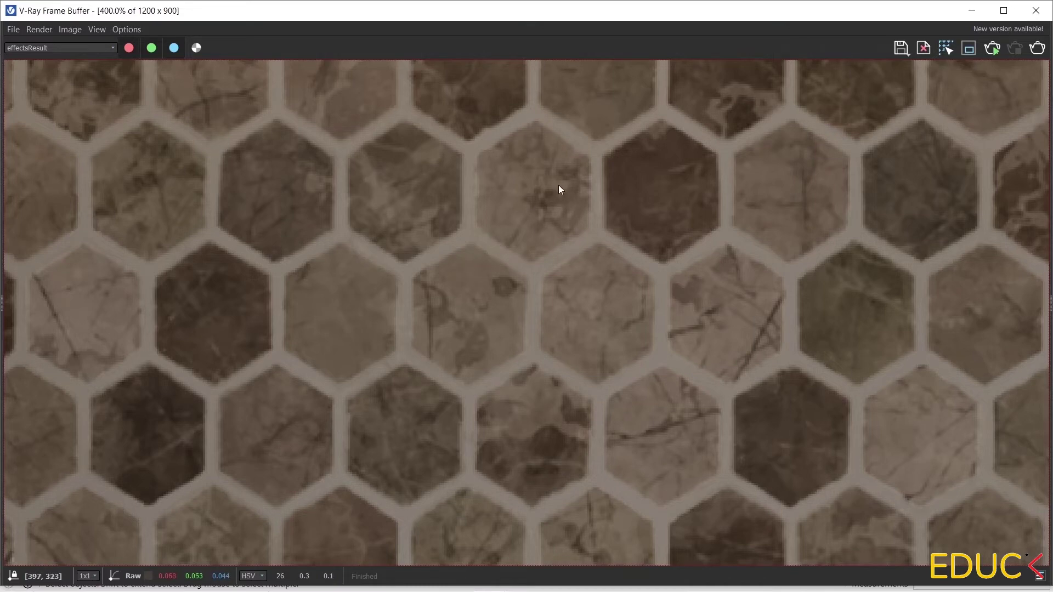
scroll(459, 319, down, 2)
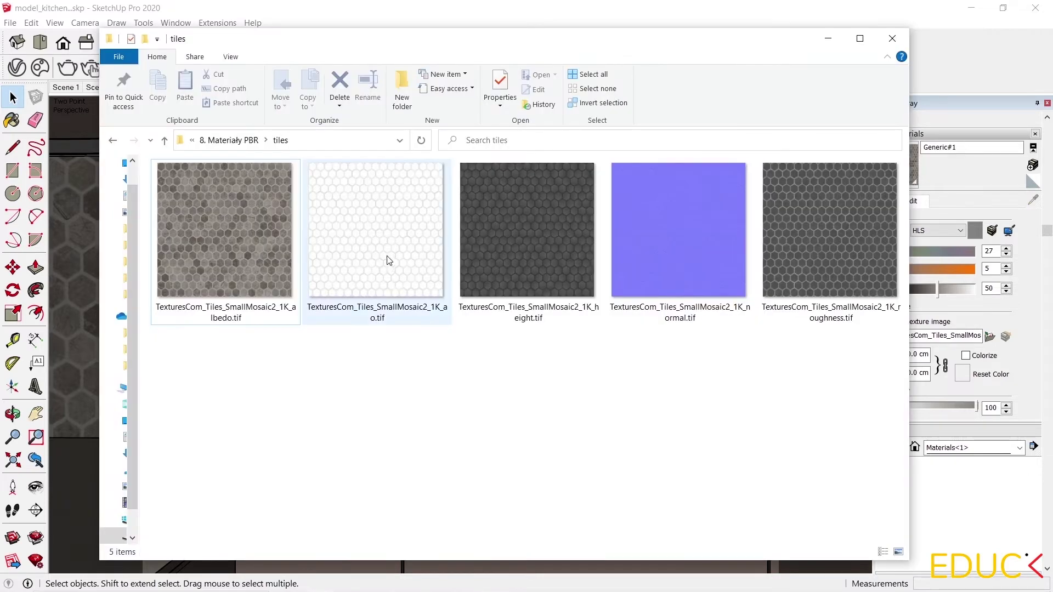
- Clear the albedo bitmap from Generic#1's diffuse slot and reopen its texture-type list
click(385, 240)
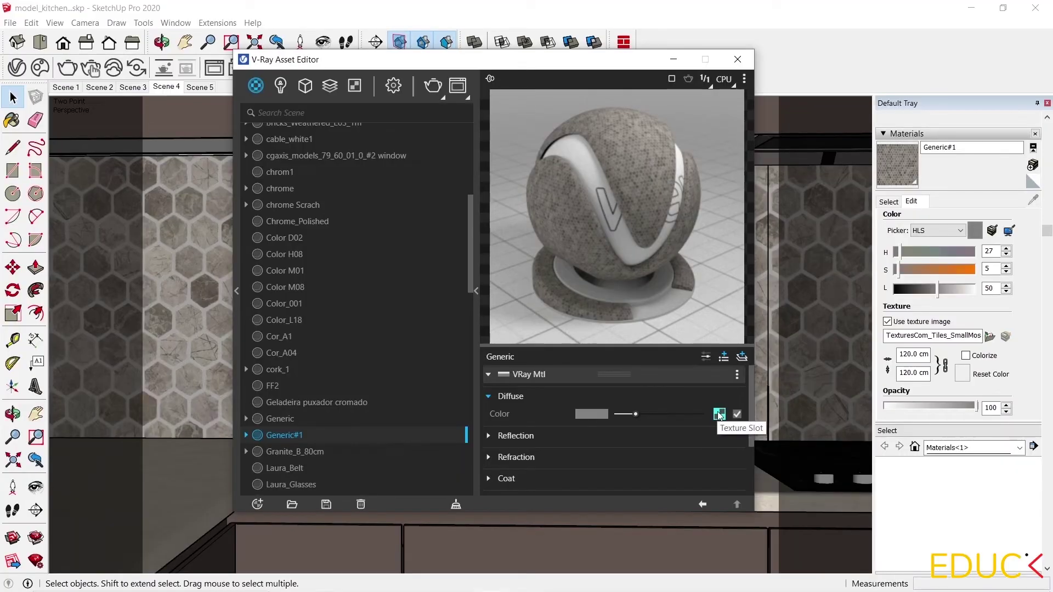
right_click(719, 415)
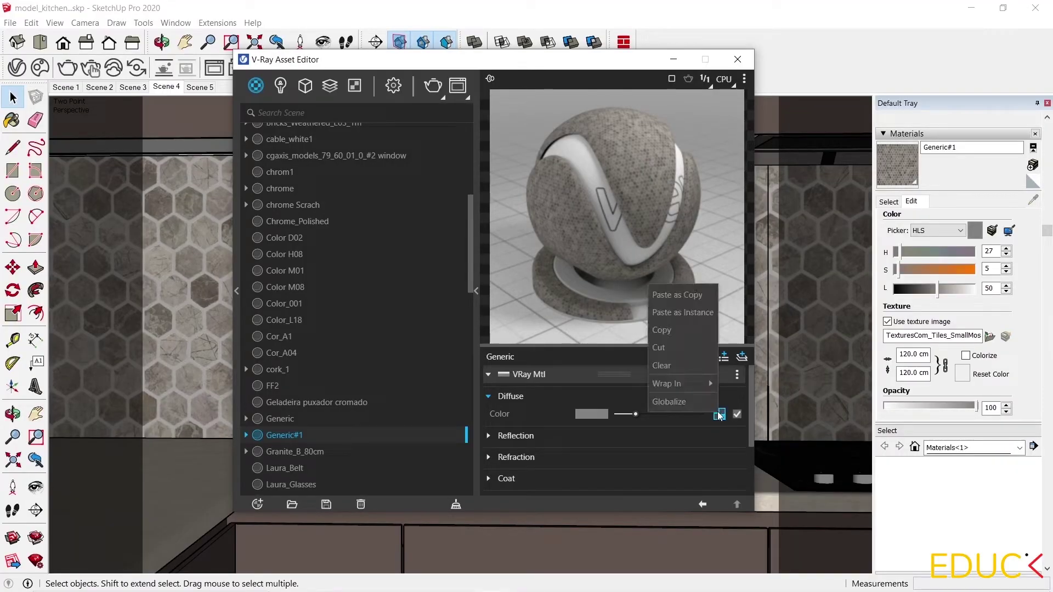
click(677, 366)
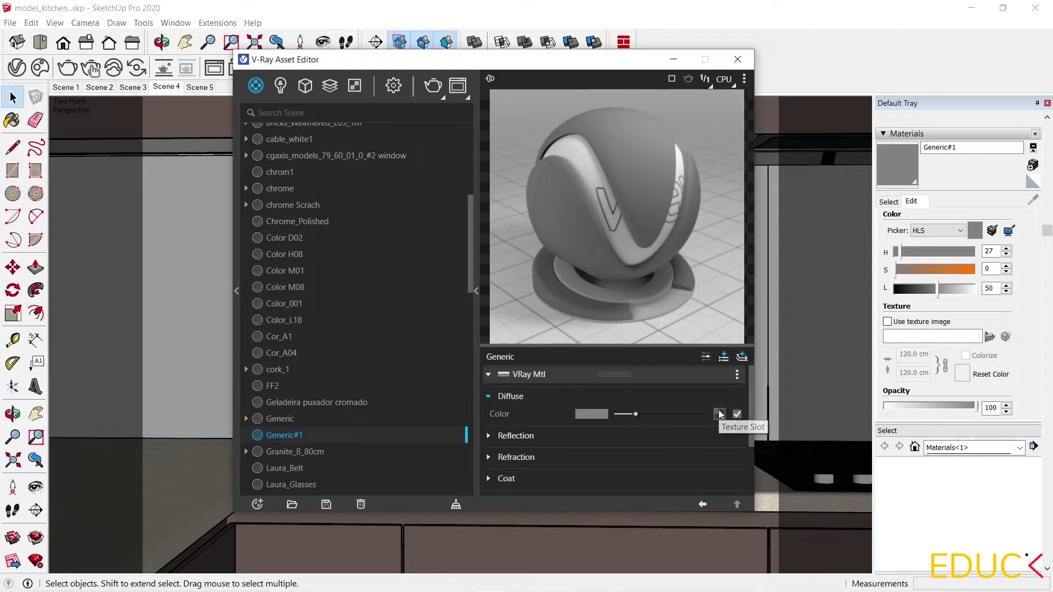
click(720, 414)
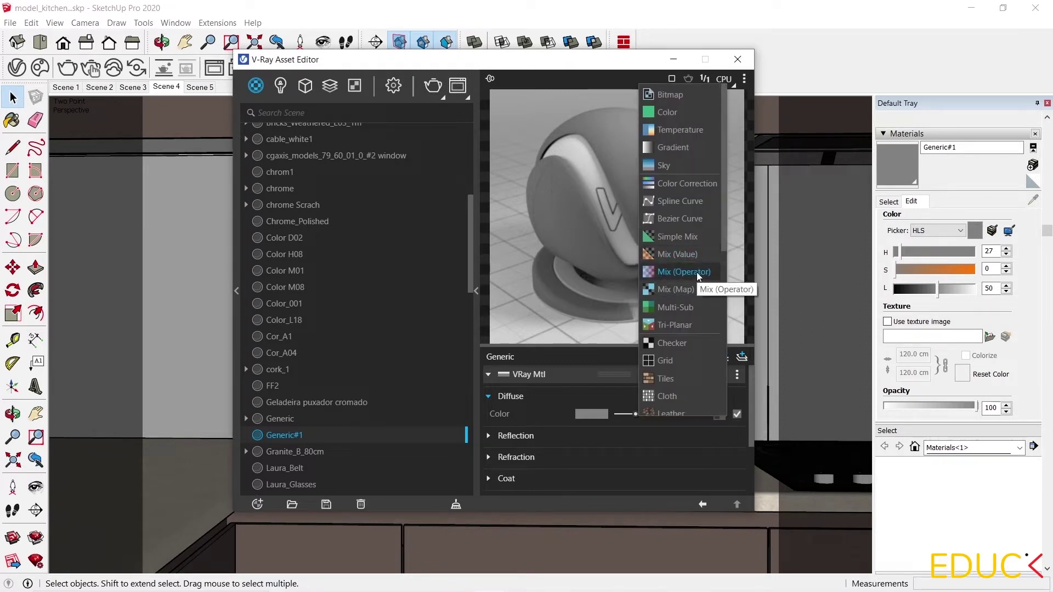
- Make the diffuse a Mix (Operator) texture with the albedo bitmap as Texture A
click(698, 272)
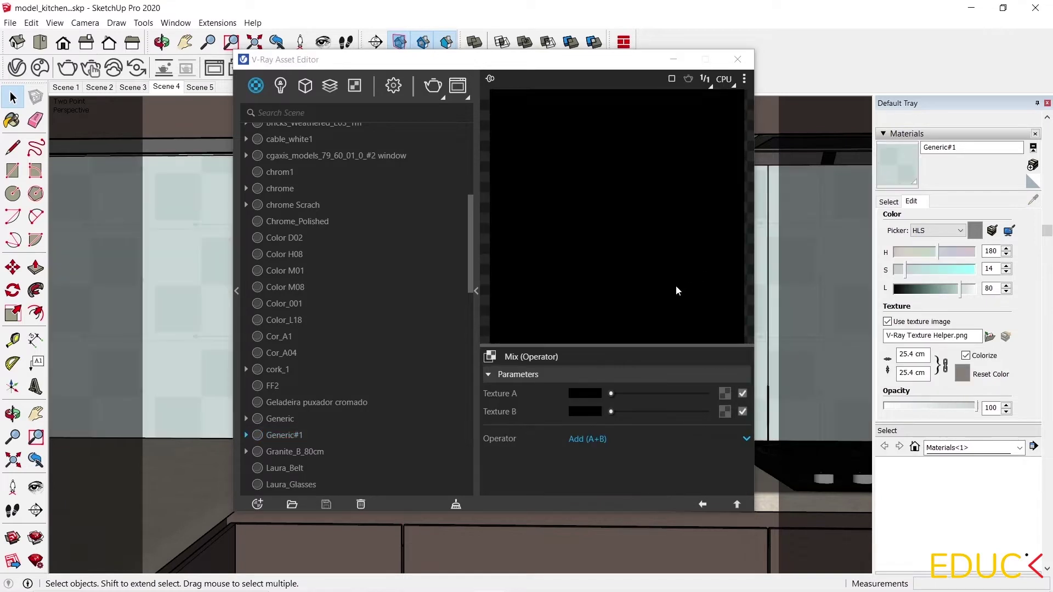
click(725, 393)
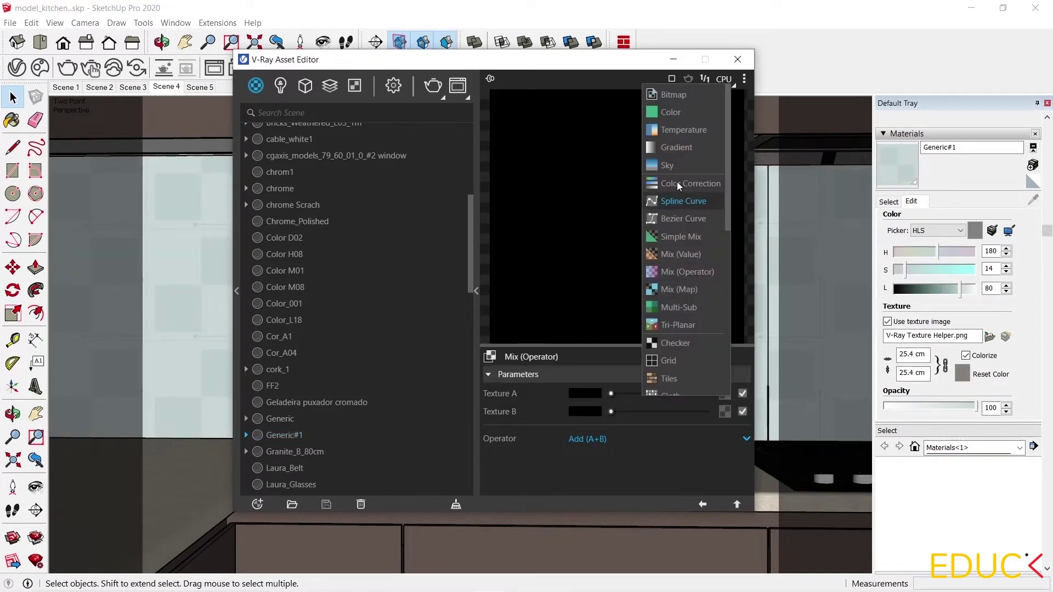
click(677, 102)
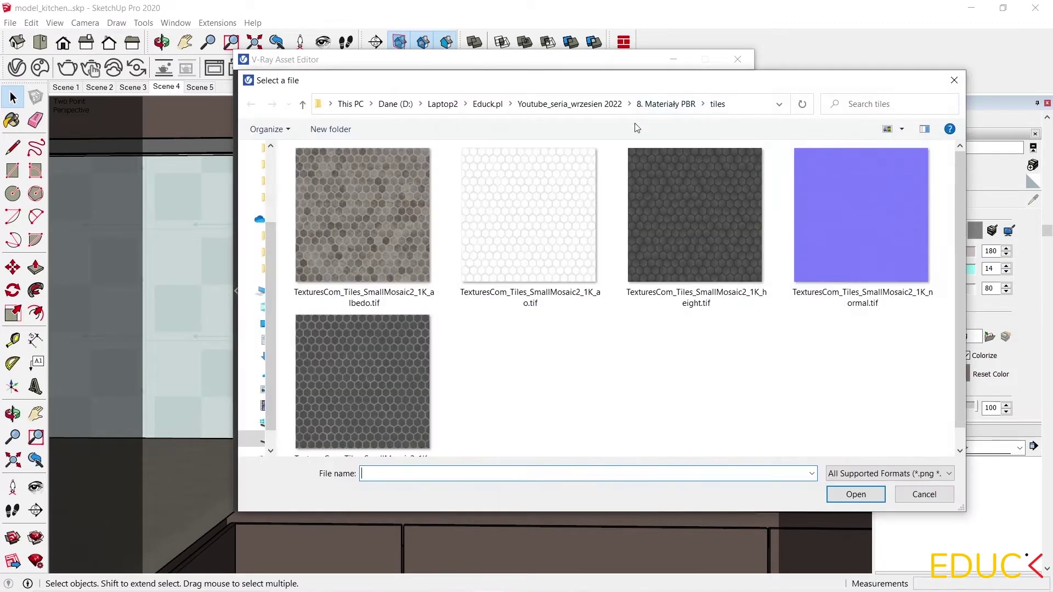
click(357, 210)
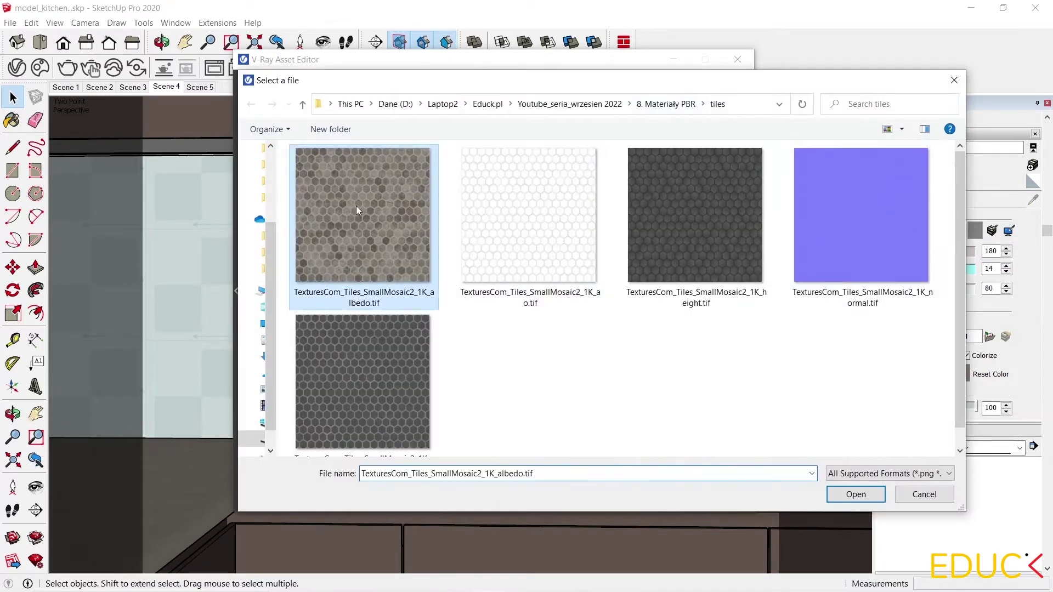
click(856, 494)
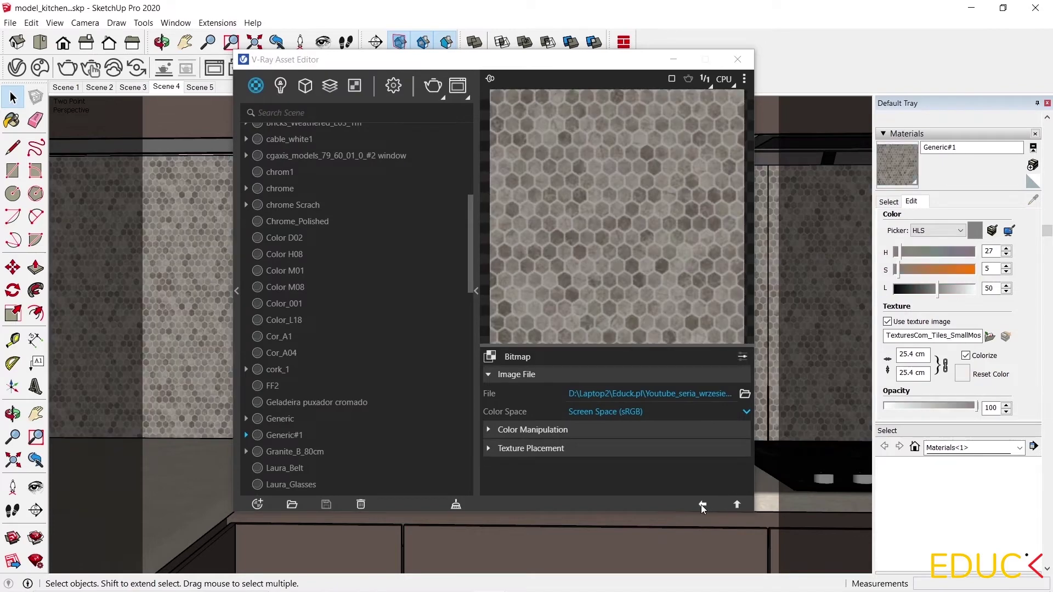
click(703, 503)
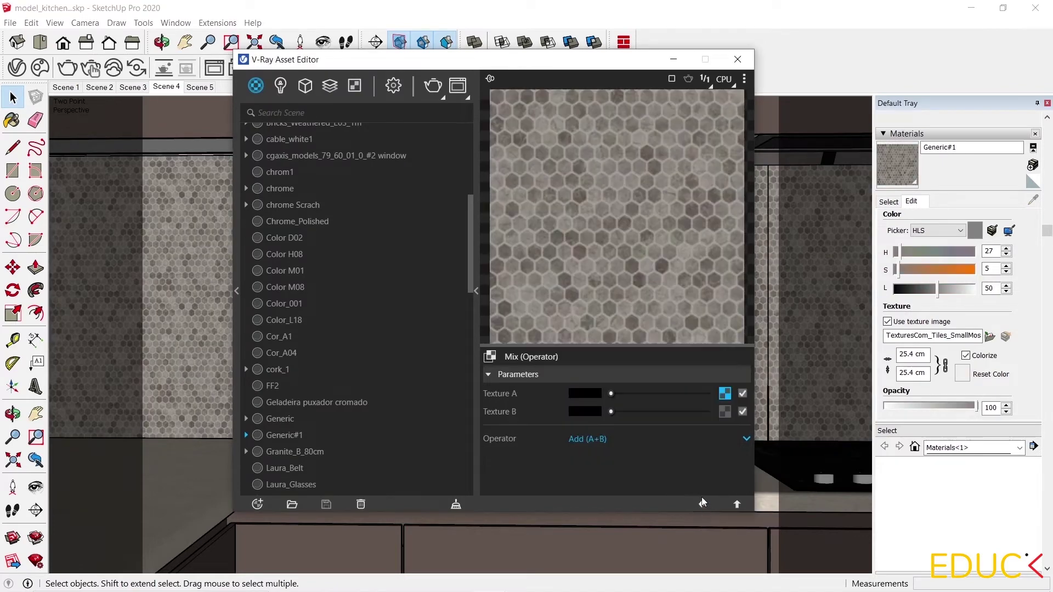
- Set Texture B to the ao.tif bitmap and the mix operator to Multiply (A*B)
click(723, 413)
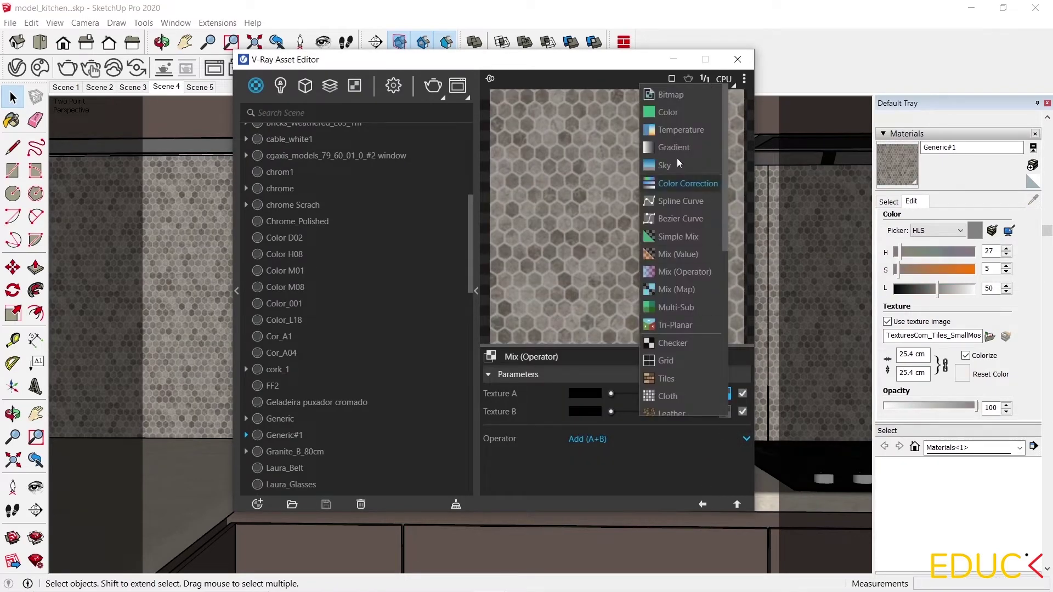
click(674, 99)
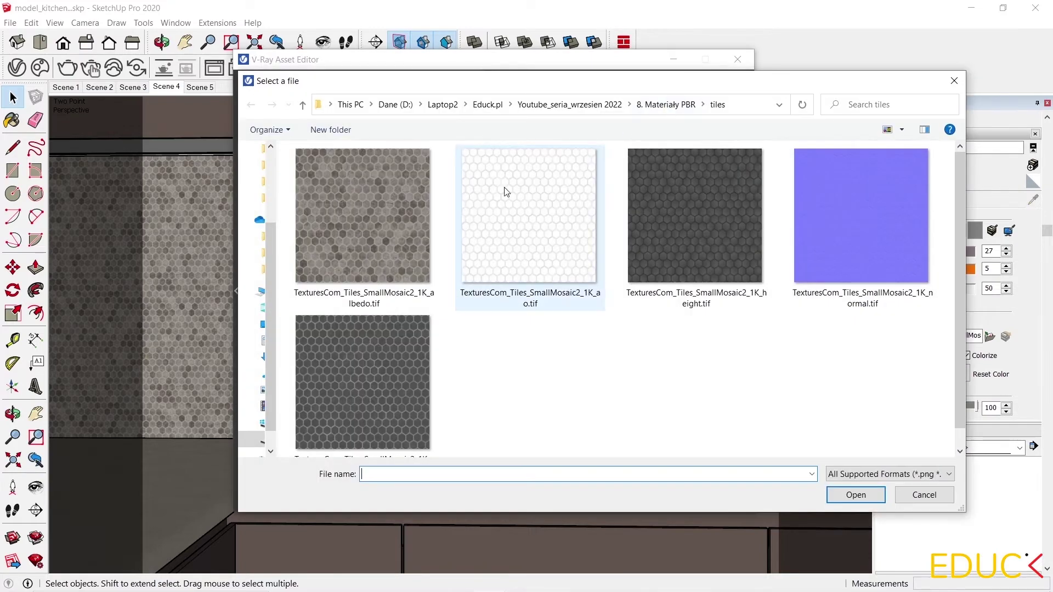
click(545, 221)
click(854, 496)
click(703, 505)
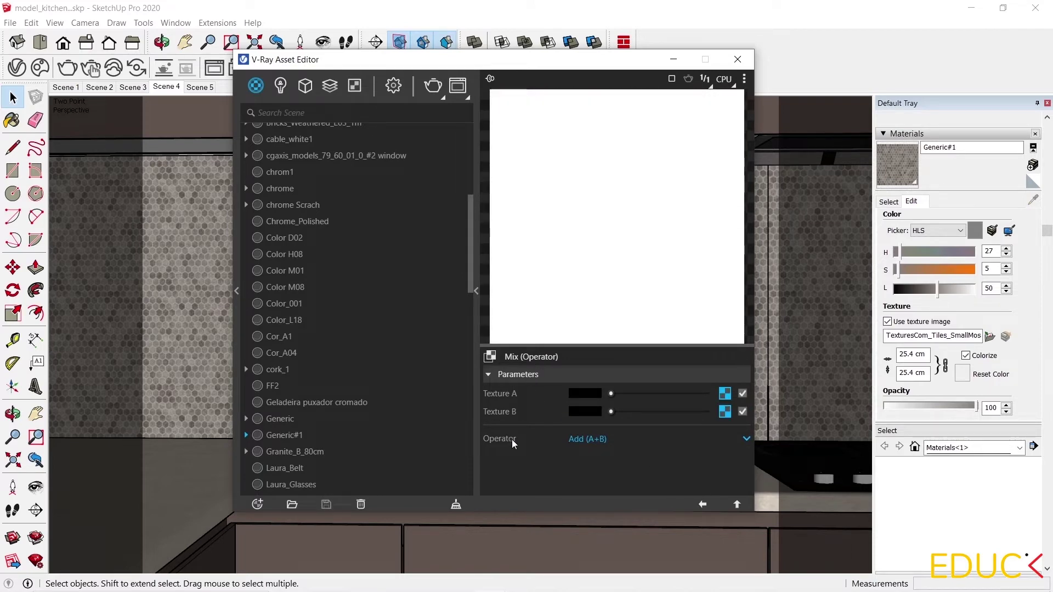
click(597, 440)
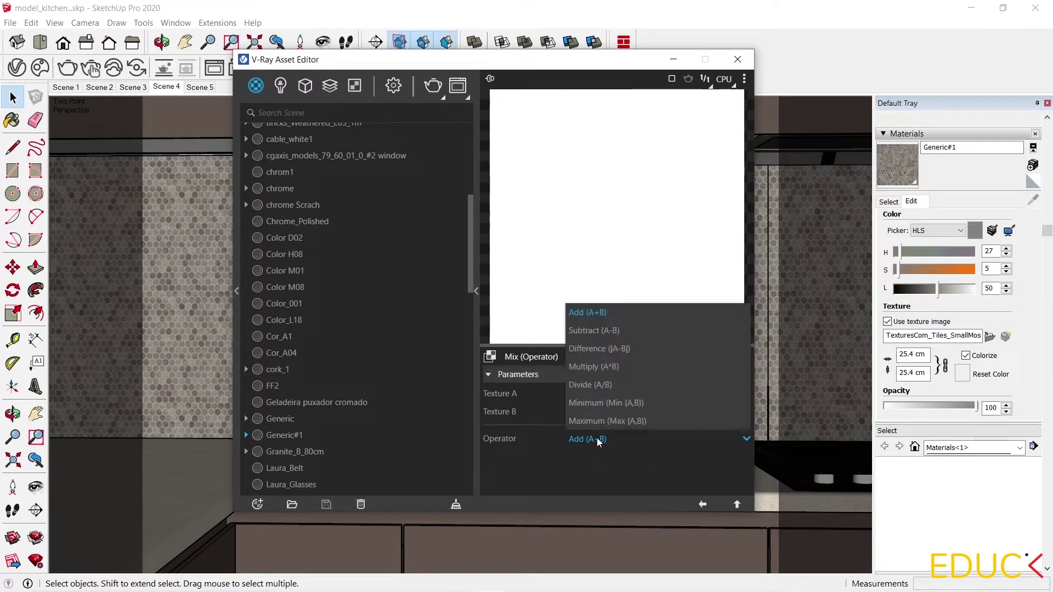
click(600, 367)
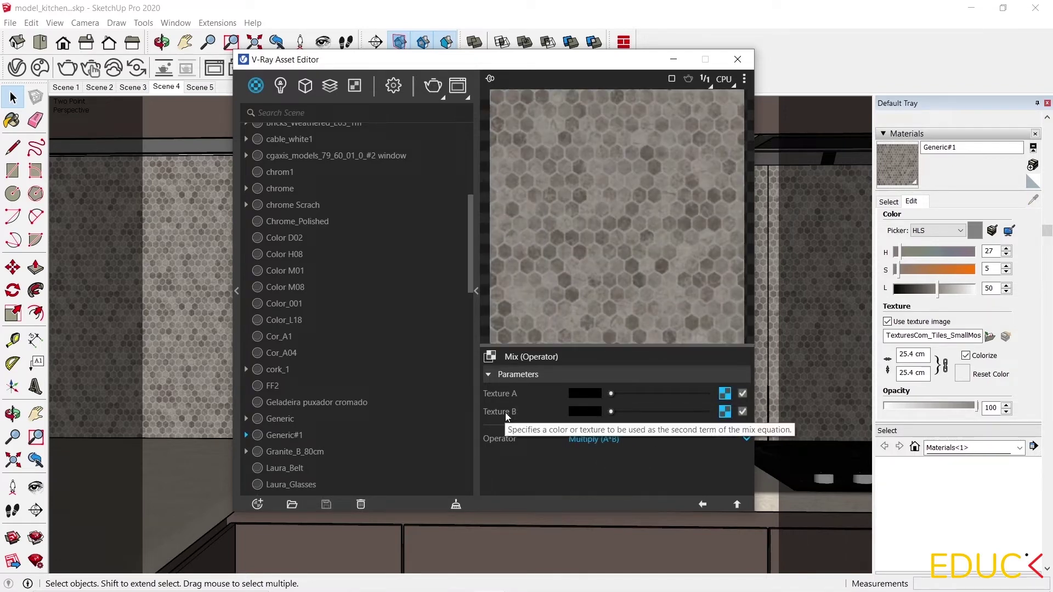
click(704, 503)
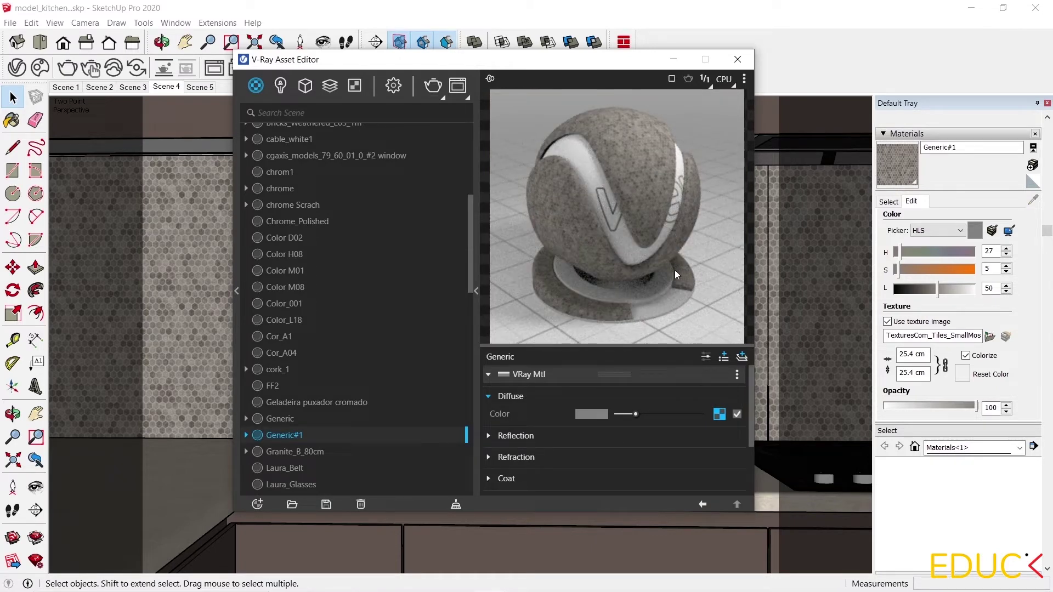
- Close the Asset Editor and enter 120 cm as the texture width
click(674, 59)
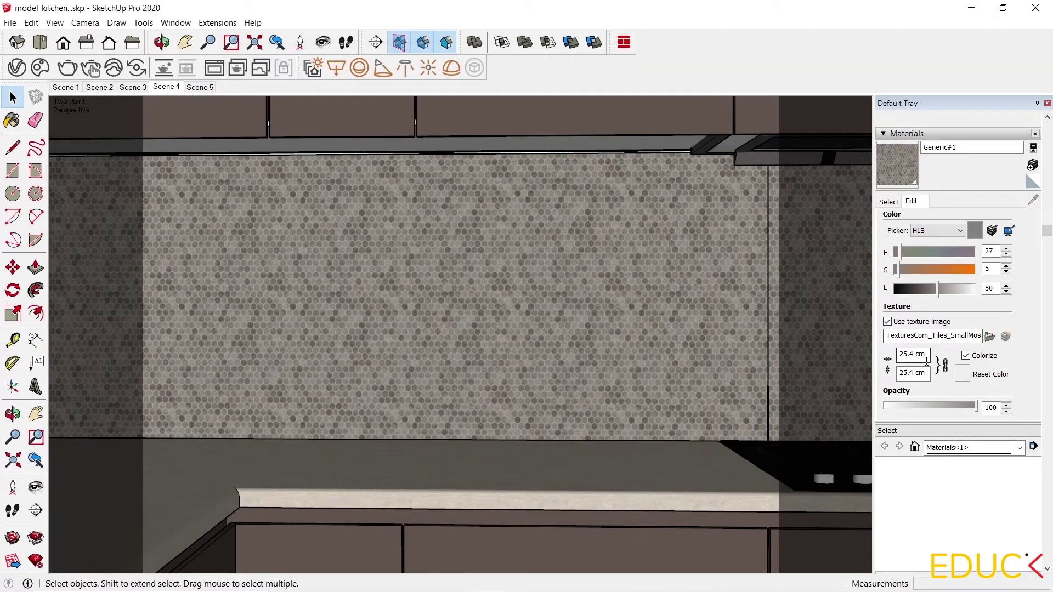
triple_click(922, 354)
text(12)
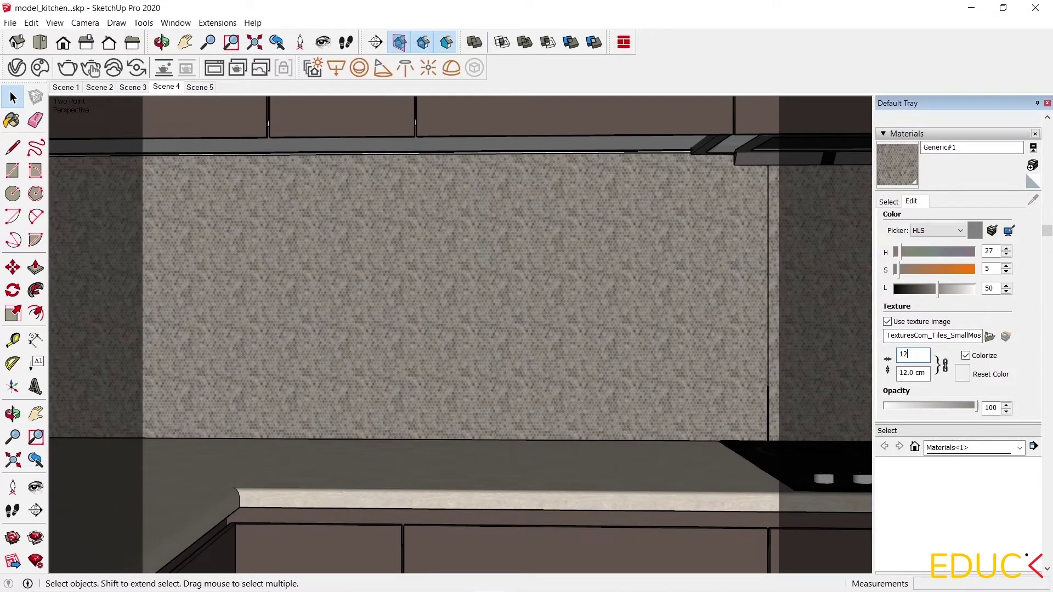
text(0)
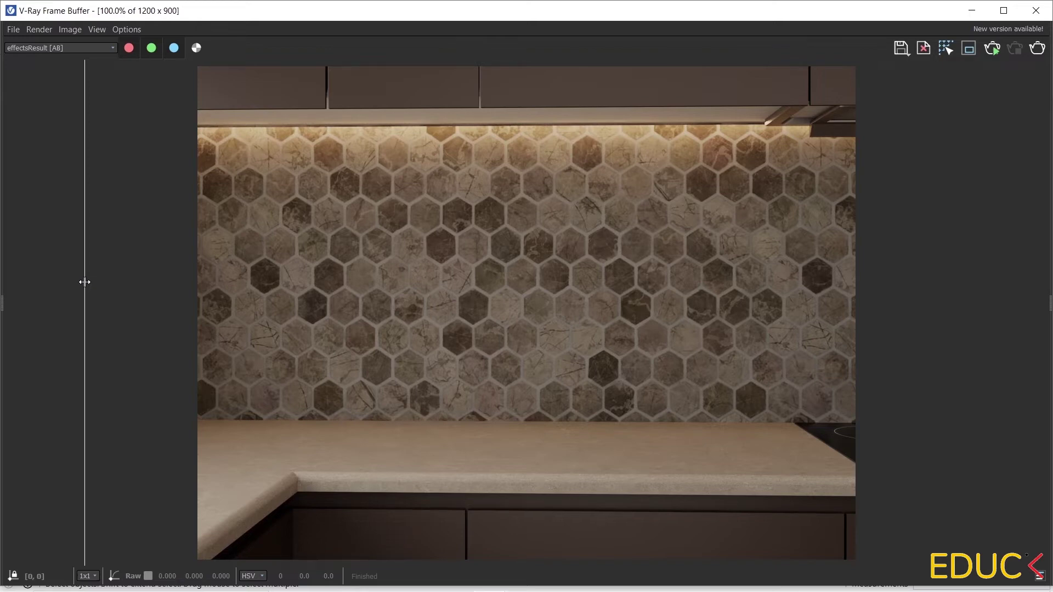
- Sweep the A/B compare line across the render to compare it with the previous render
drag(85, 282, 528, 307)
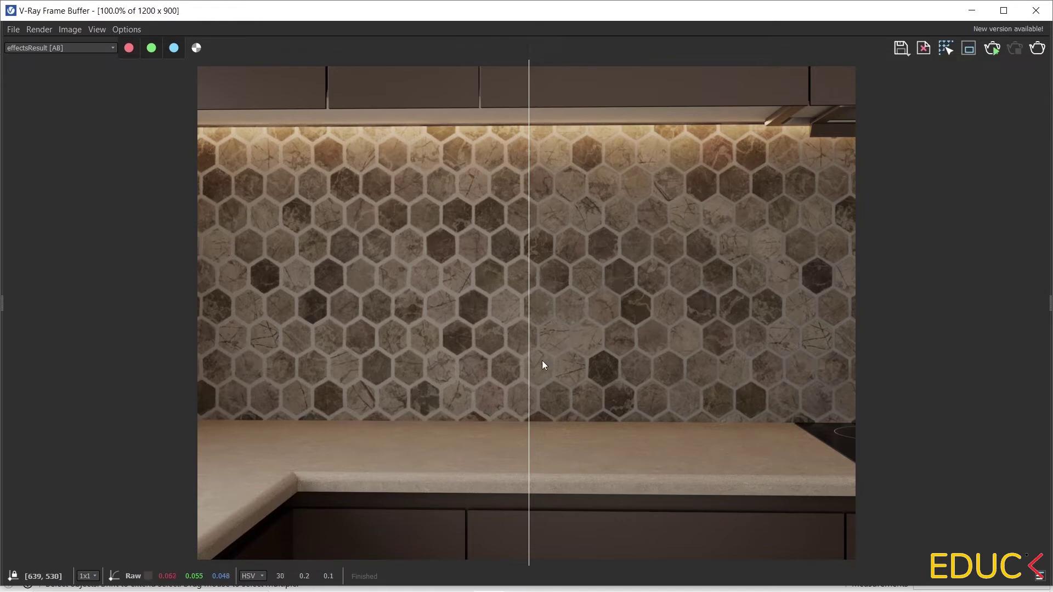
scroll(535, 364, up, 1)
drag(522, 243, 496, 311)
scroll(496, 308, down, 1)
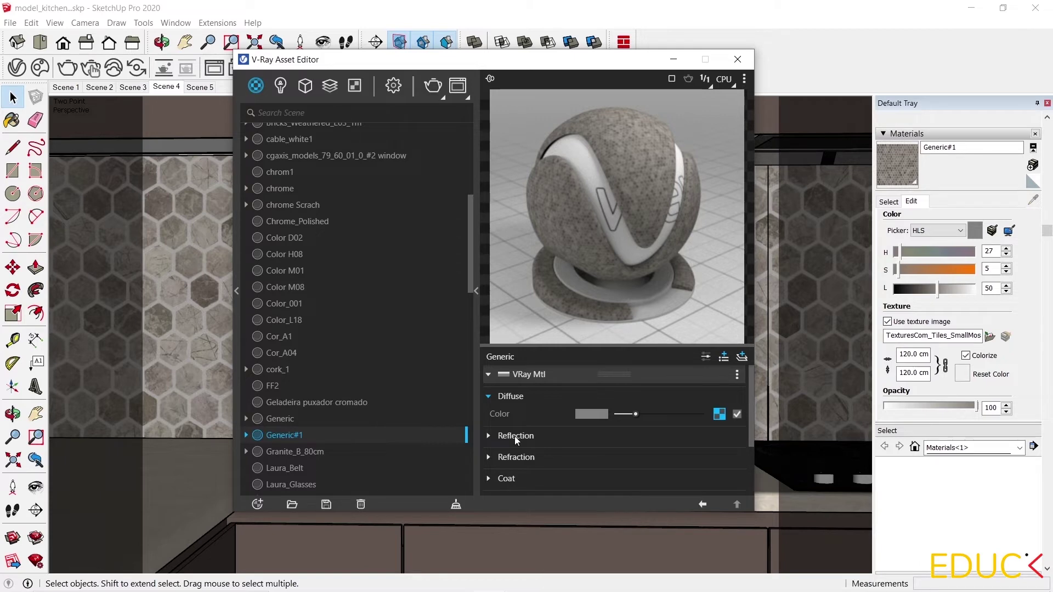
- Expand Generic#1's Reflection settings and check the roughness map in the tiles folder
click(515, 436)
scroll(531, 410, down, 2)
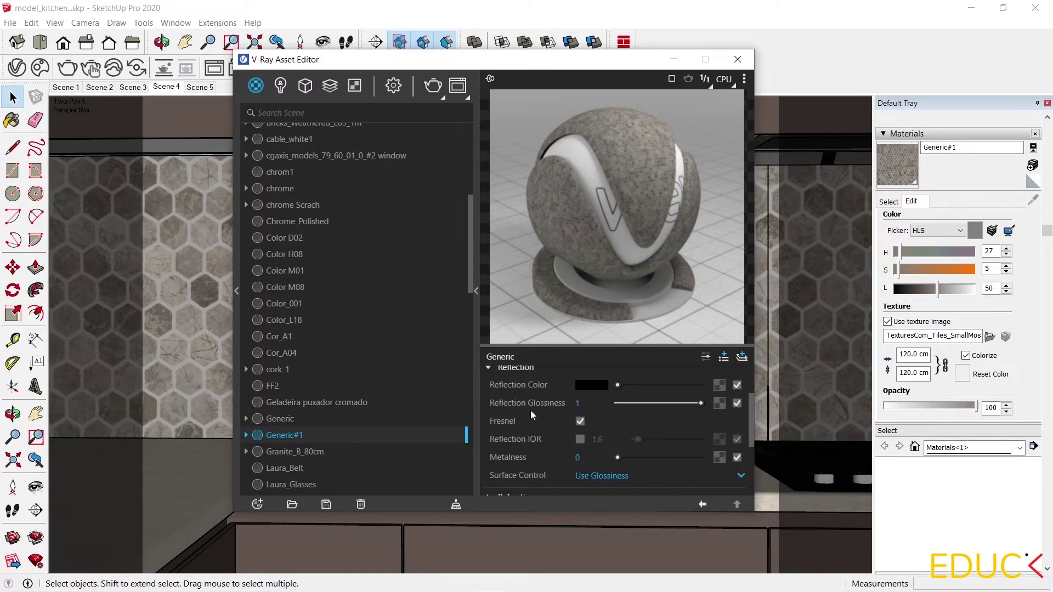
key(alt+Tab)
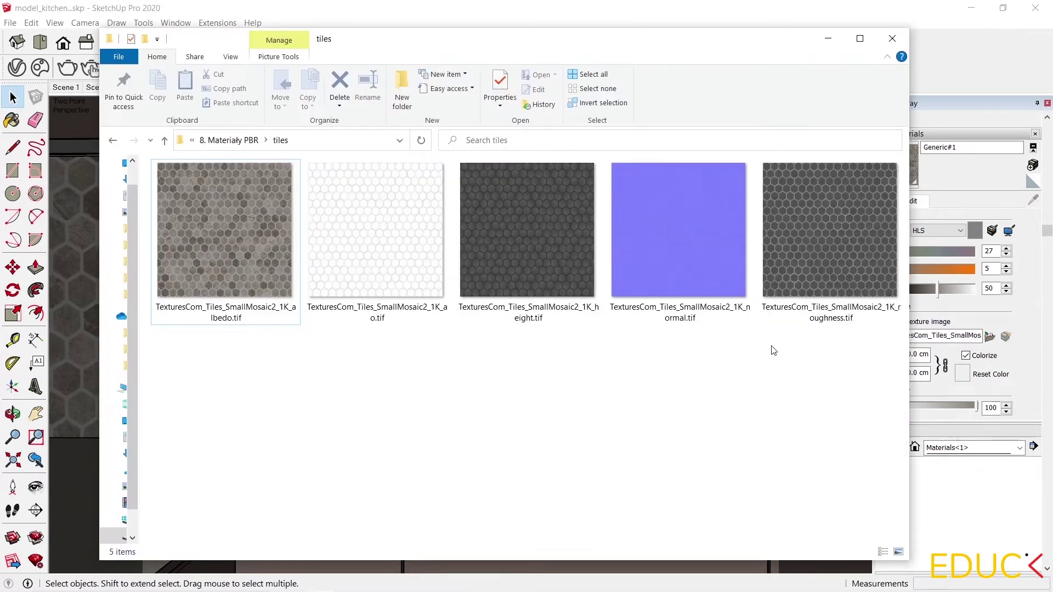
click(816, 216)
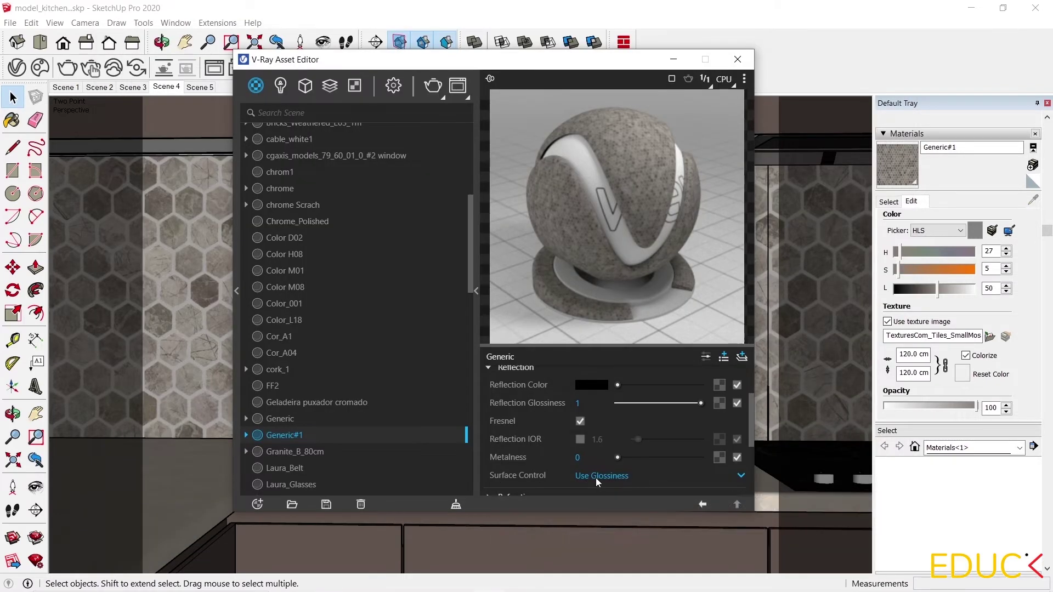
- Set Surface Control to Use Roughness and raise Reflection Color to full white
click(604, 476)
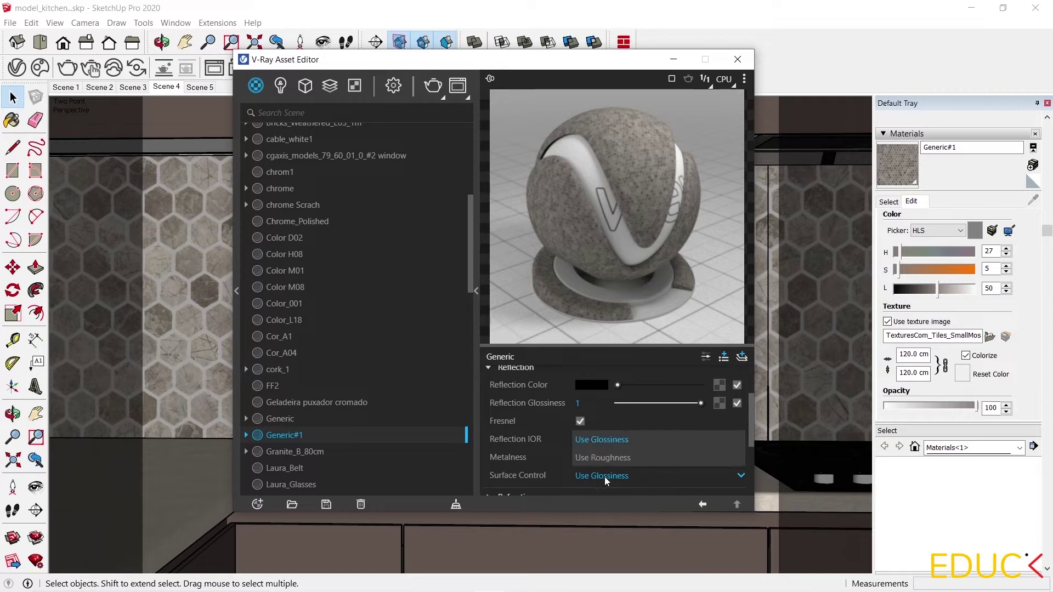
click(599, 459)
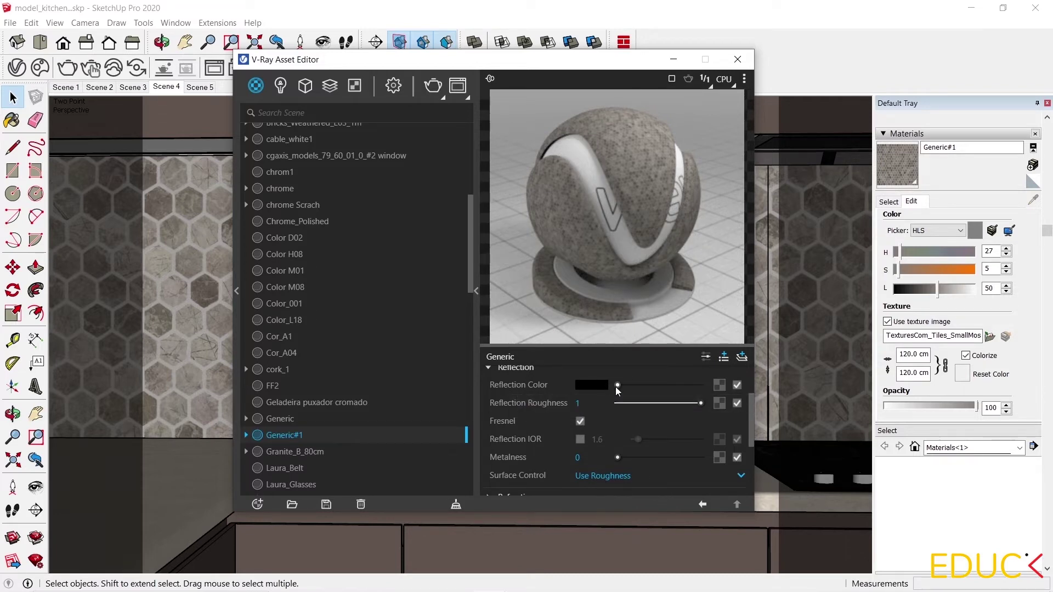
drag(618, 386, 702, 385)
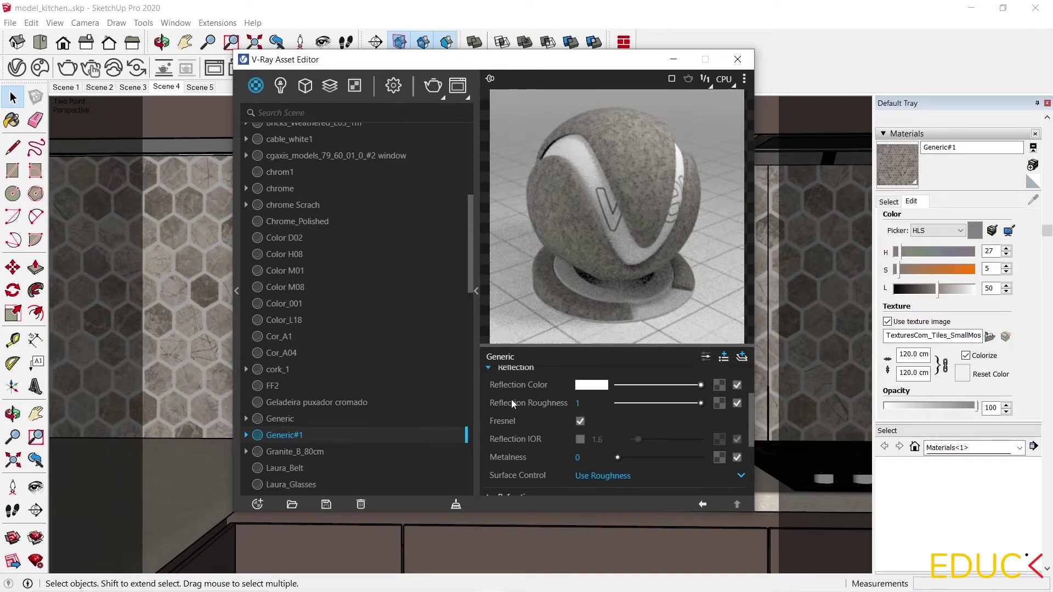
- Load roughness.tif as the Reflection Roughness bitmap
click(724, 403)
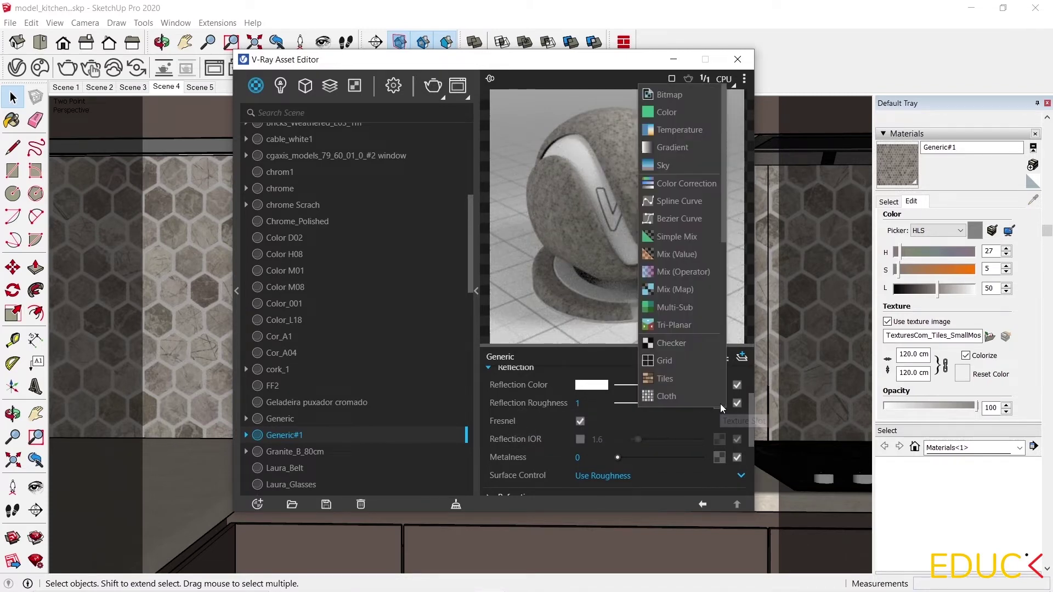
click(675, 96)
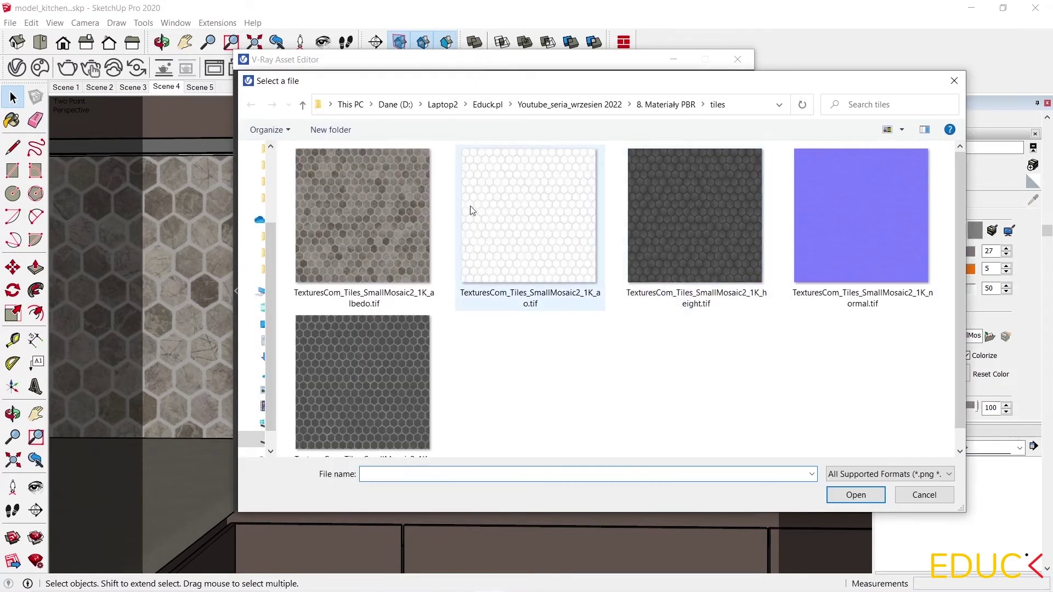
scroll(388, 222, down, 1)
click(352, 412)
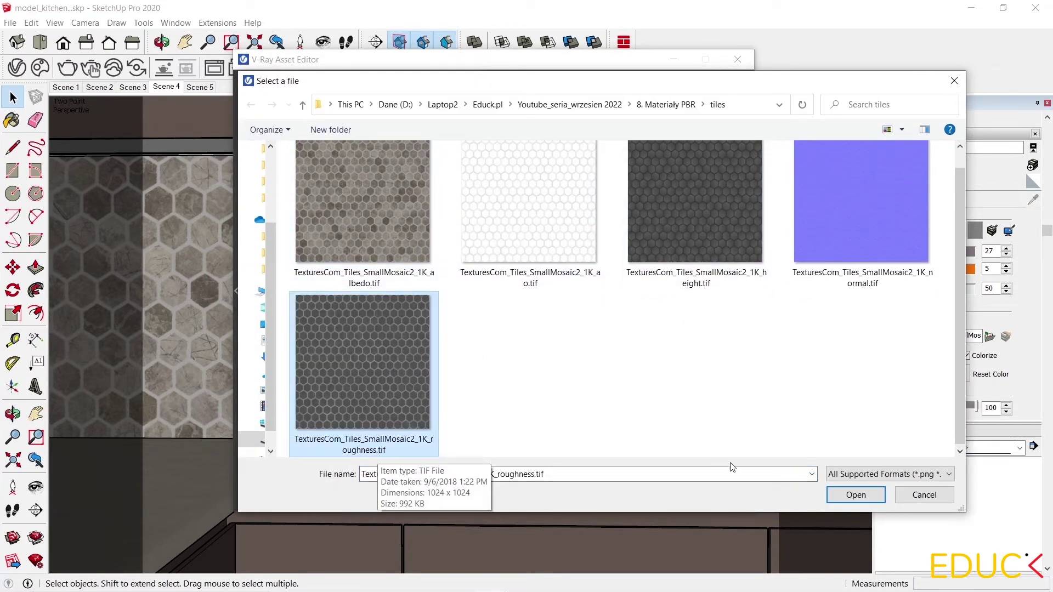
click(852, 495)
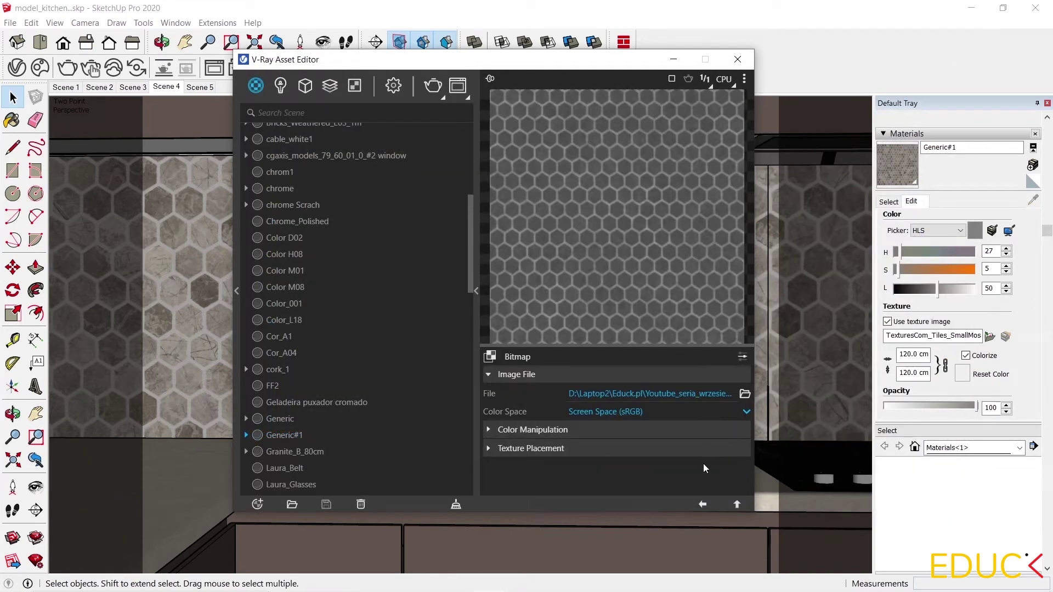
click(703, 504)
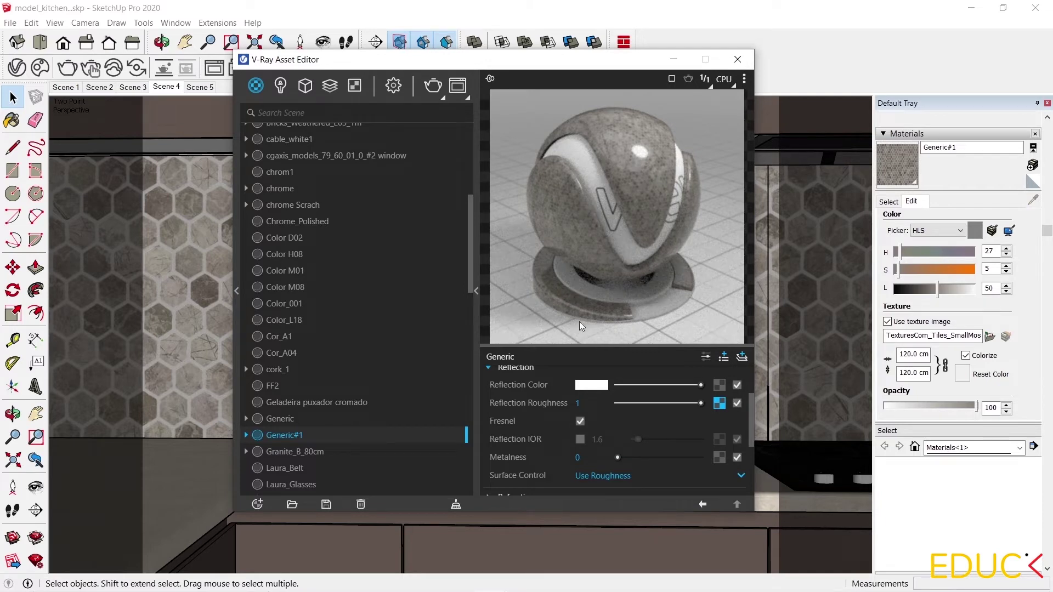
- Set the roughness bitmap's Color Space to Rendering Space (Linear)
click(720, 403)
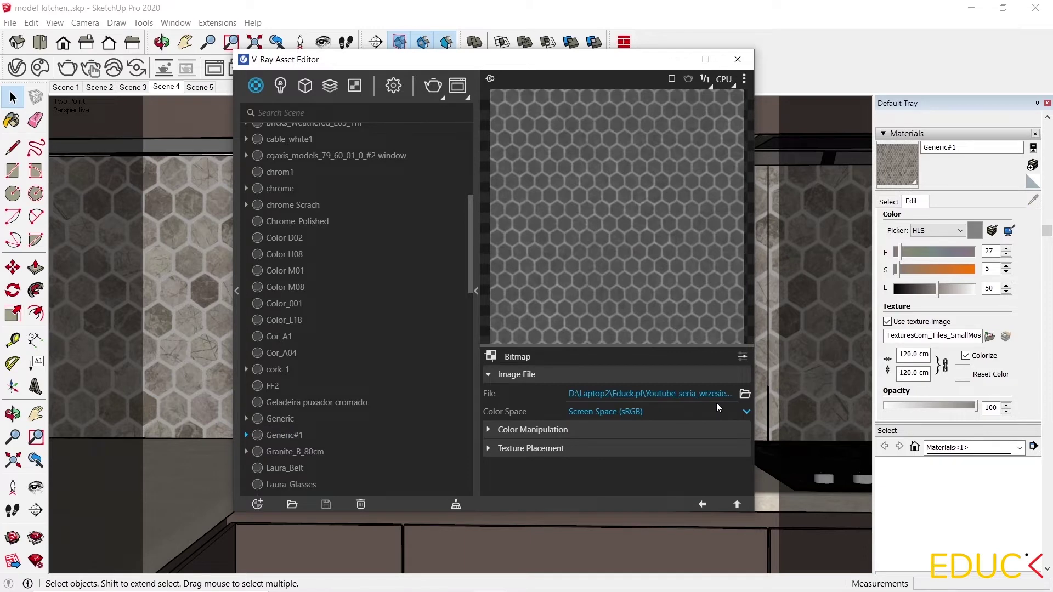
click(623, 411)
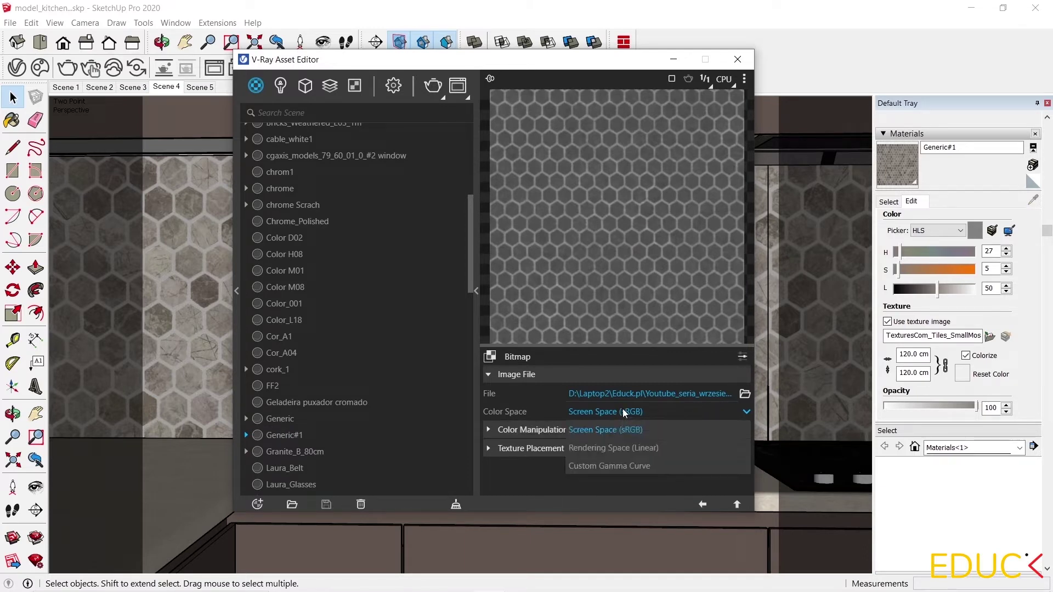
click(623, 448)
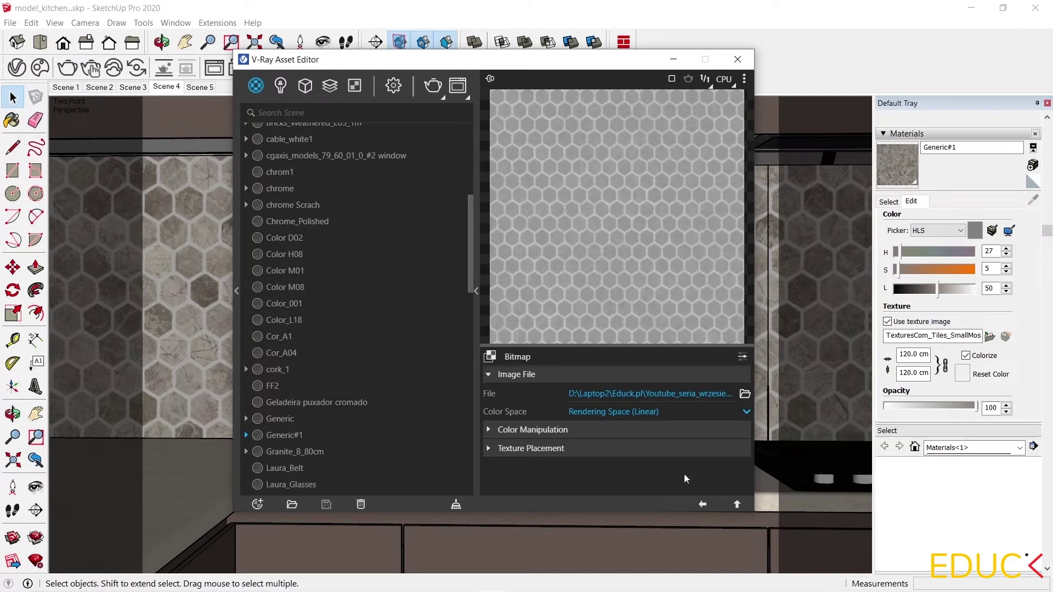
click(703, 504)
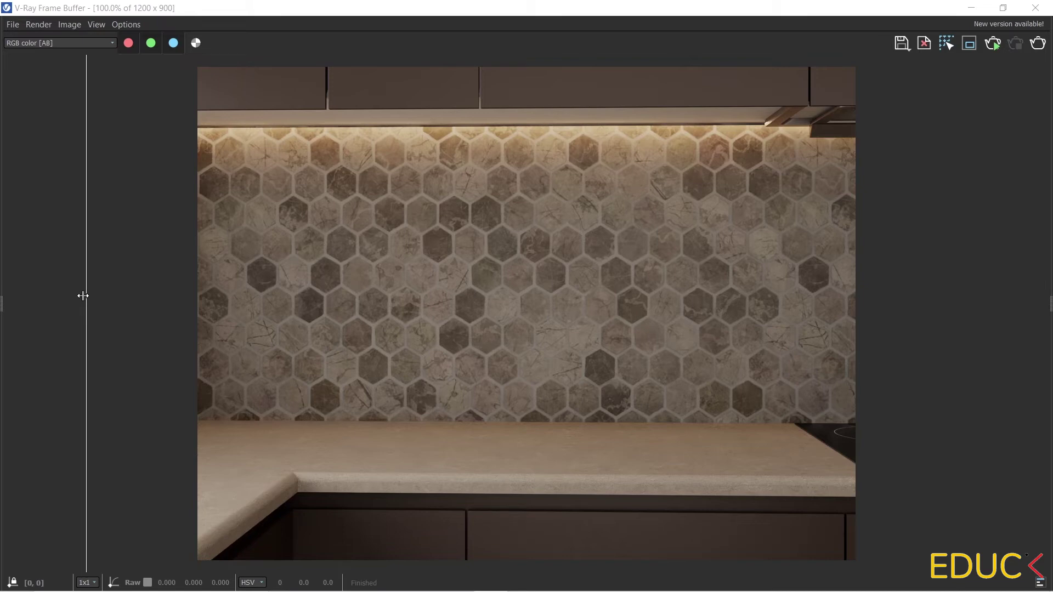
- Sweep the A/B divider across the render to compare the roughness-mapped backsplash with the previous render
drag(83, 296, 557, 296)
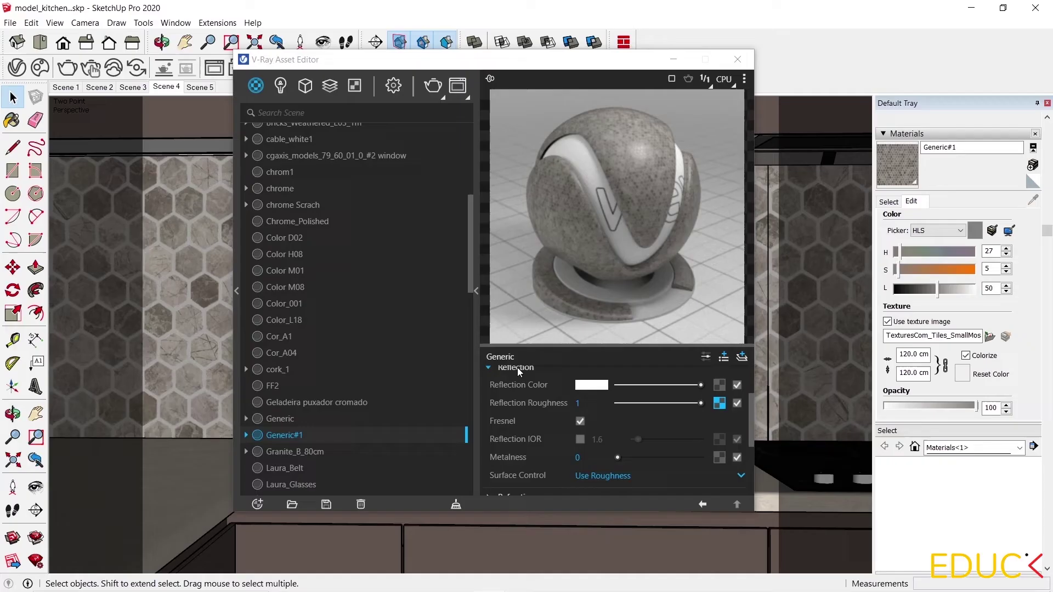
- Load normal.tif as a bitmap texture in Generic#1's Bump slot
scroll(522, 471, down, 1)
scroll(522, 467, down, 2)
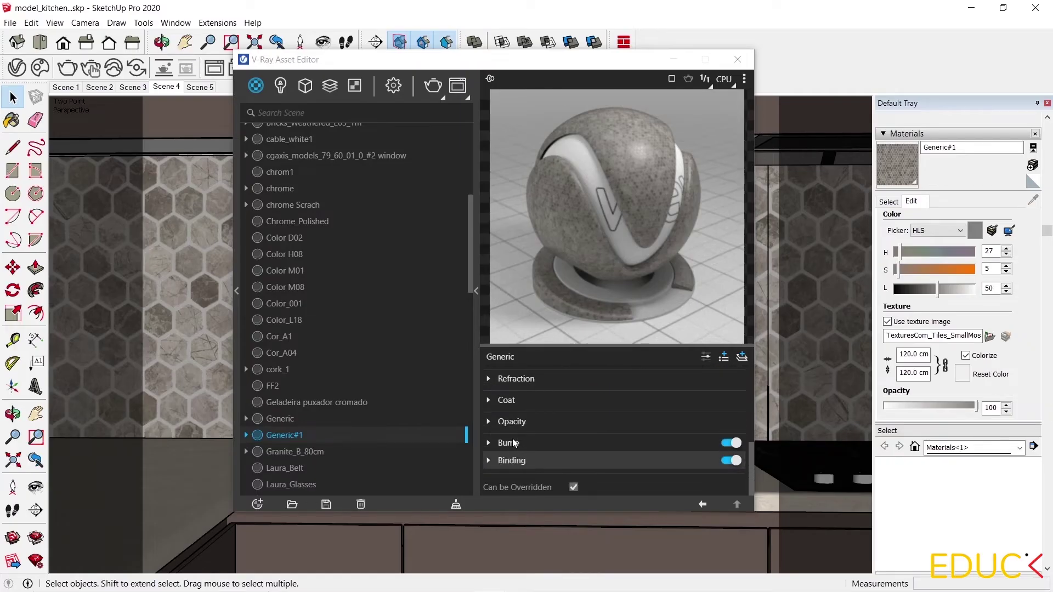
click(514, 443)
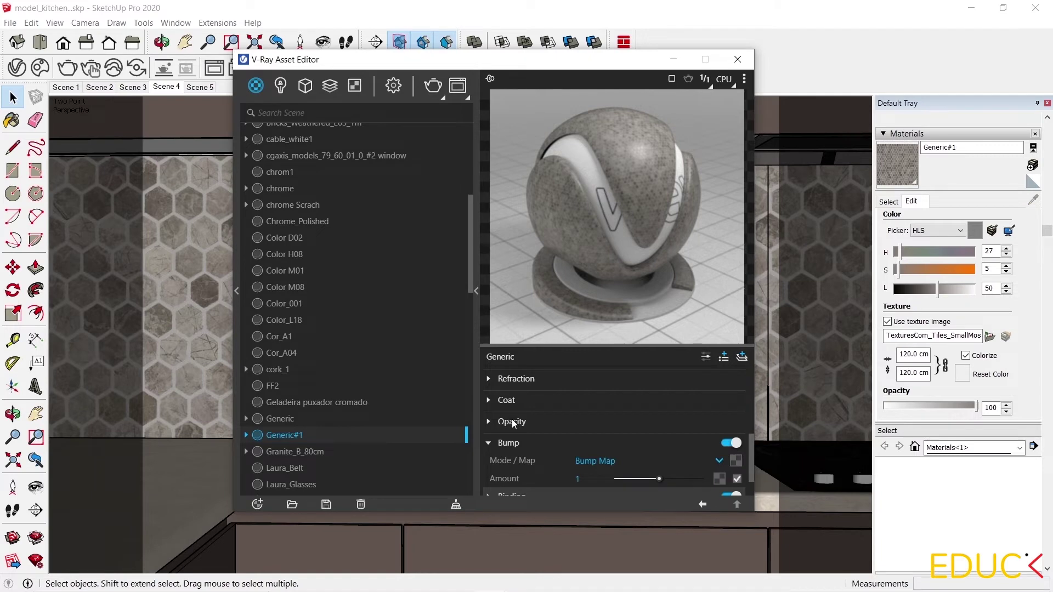
scroll(512, 419, down, 2)
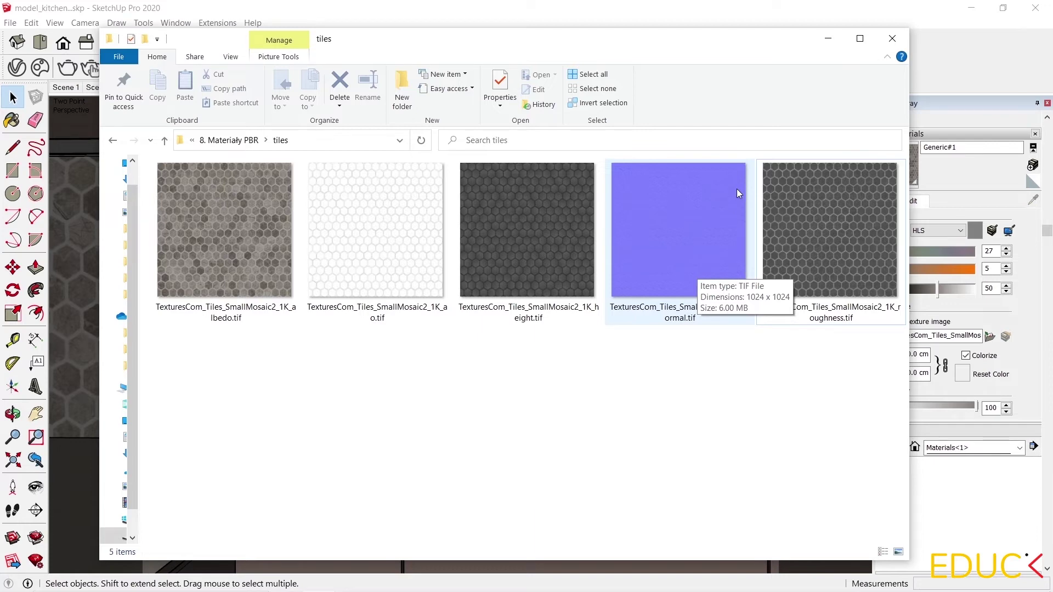
click(828, 38)
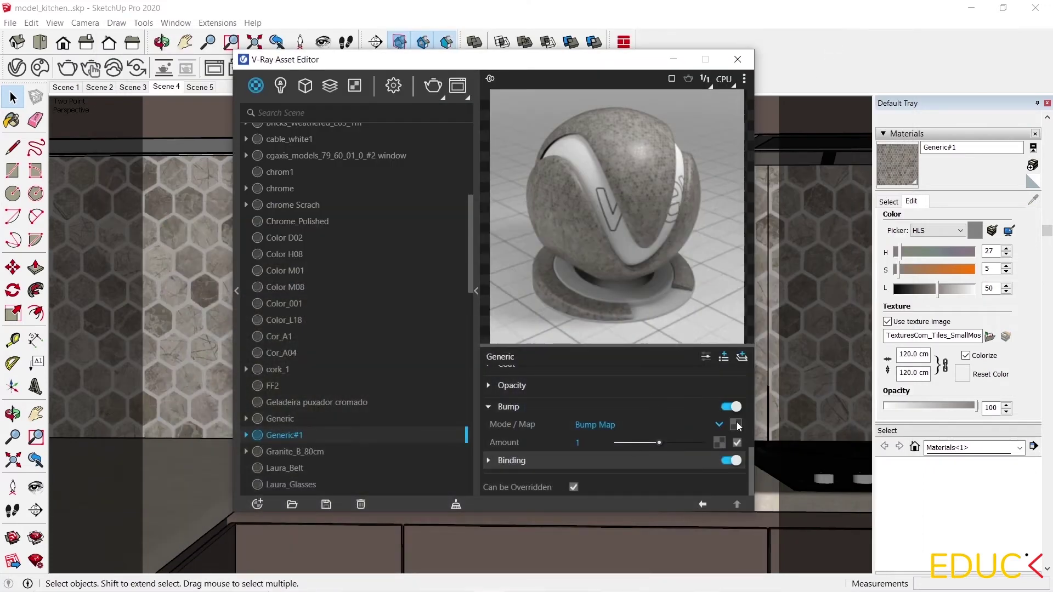
click(736, 424)
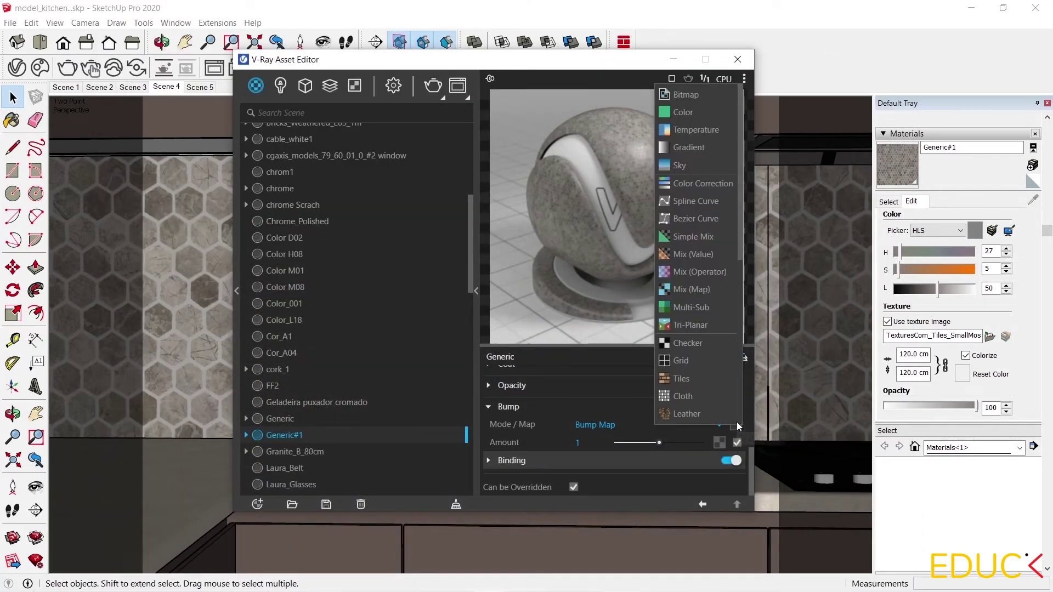
click(703, 90)
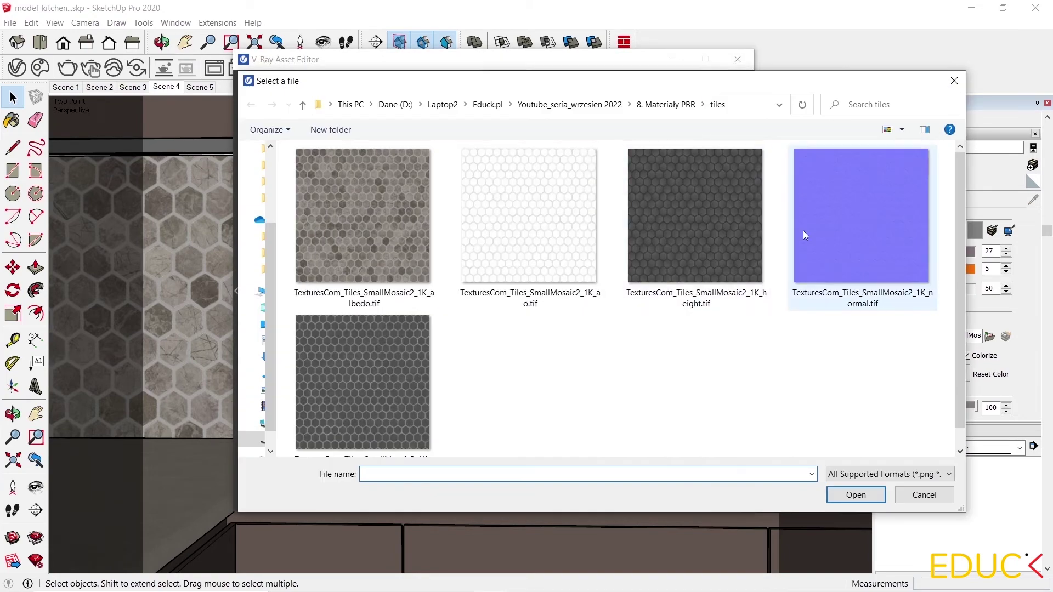
click(841, 219)
click(853, 494)
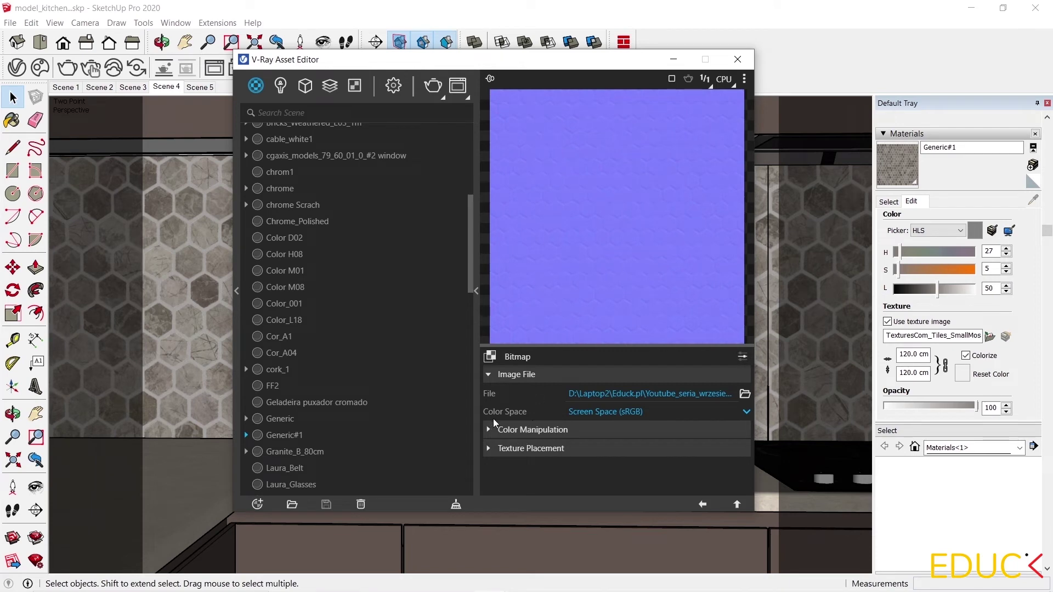
- Set the normal map's colour space to Rendering Space (Linear) and the bump mode to Normal Map
click(578, 410)
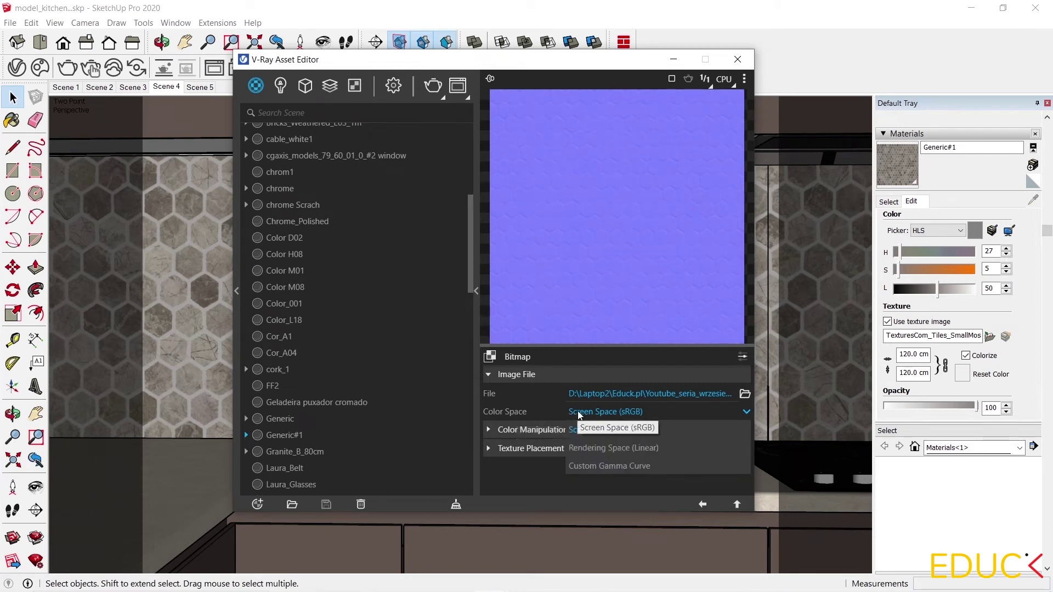
click(604, 464)
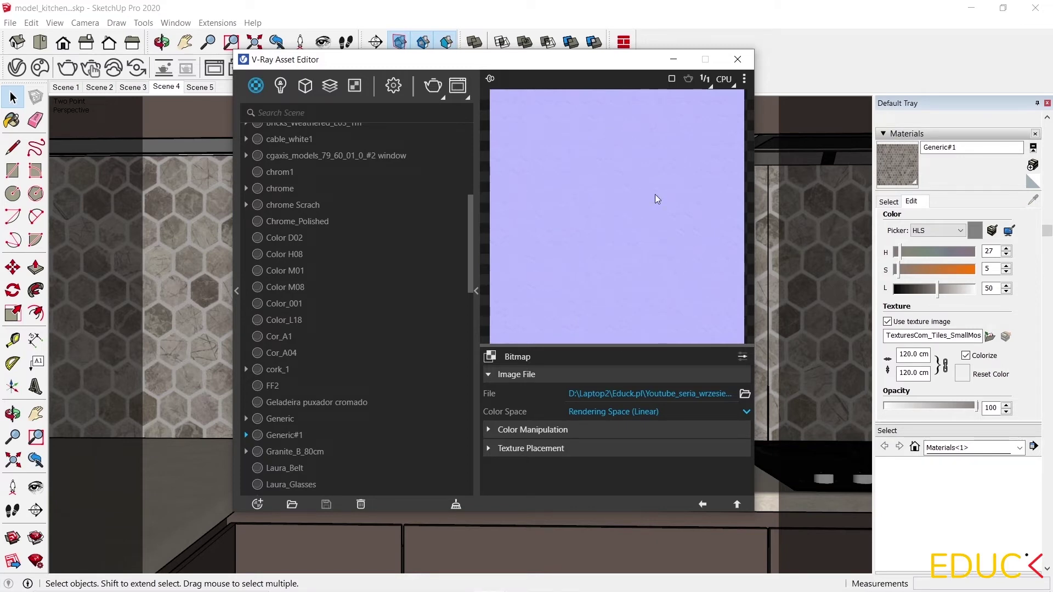
click(702, 507)
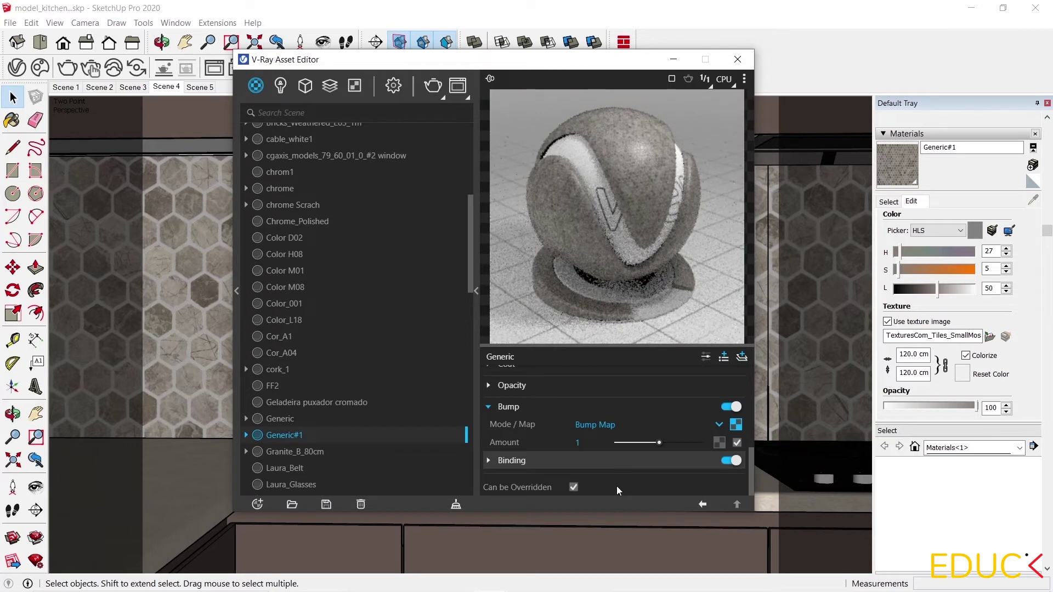
mouse_move(533, 428)
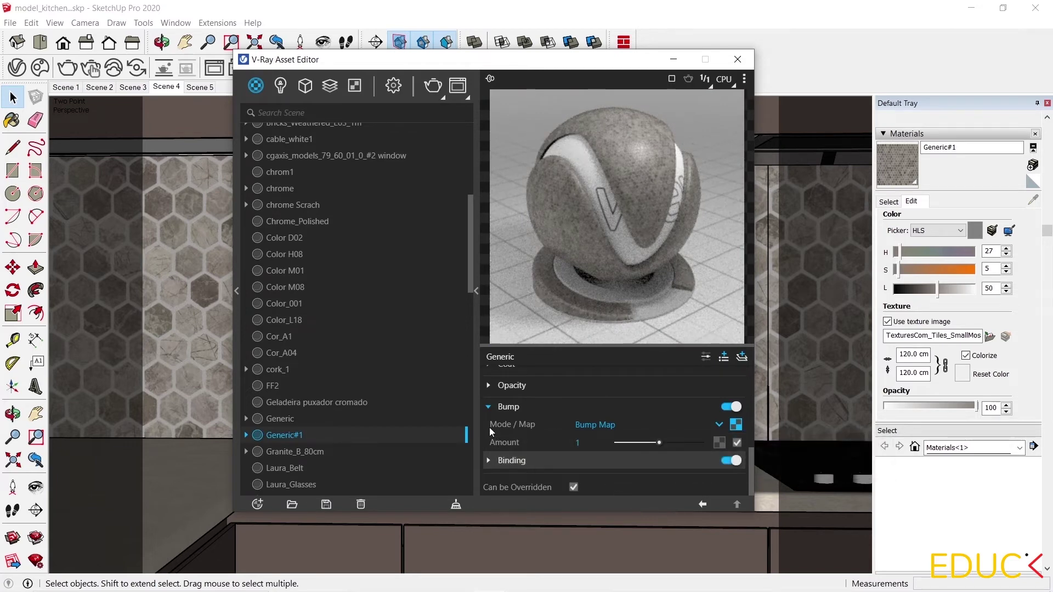
click(605, 425)
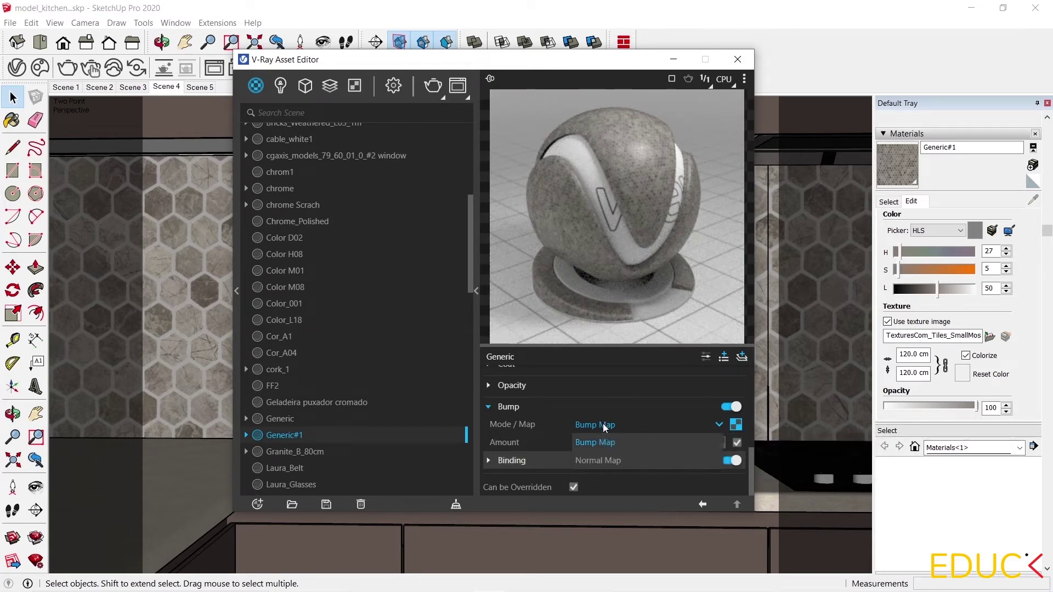
click(604, 456)
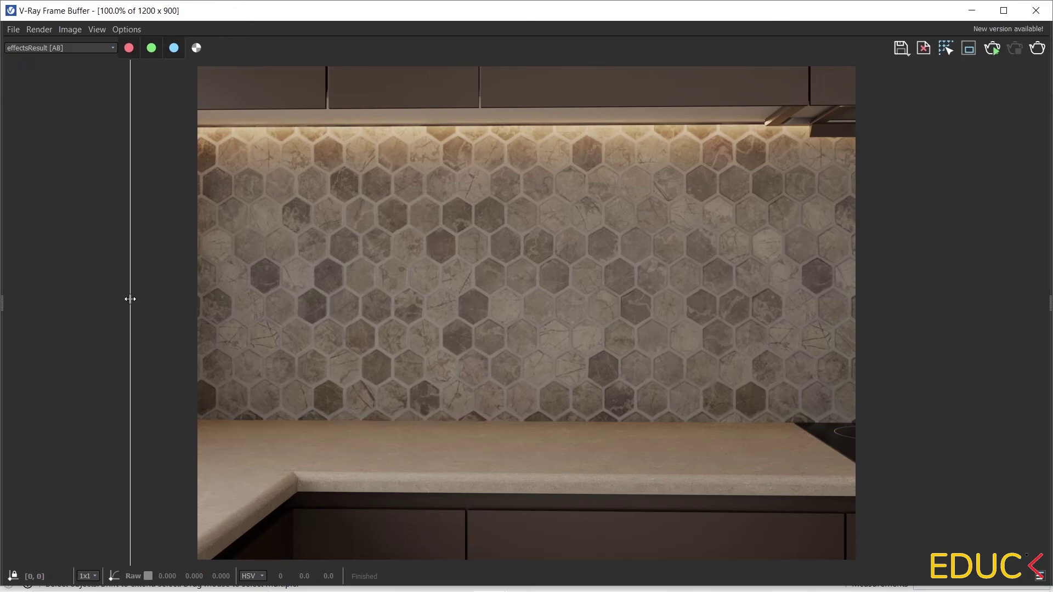
- Compare the normal-mapped tile relief against the previous render at 200% zoom, then zoom back out
drag(130, 299, 661, 336)
scroll(672, 291, up, 1)
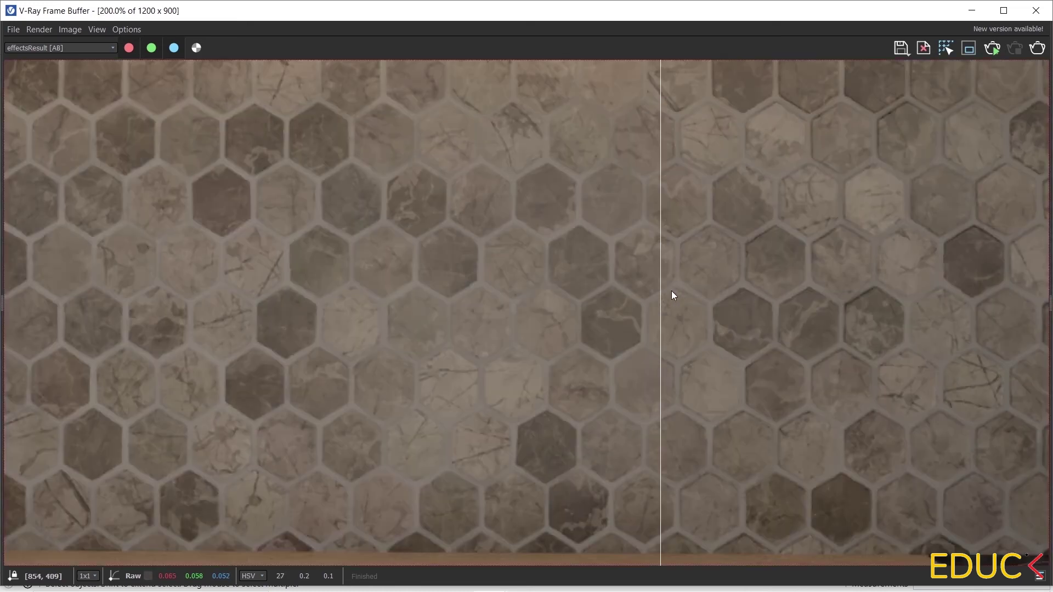
drag(672, 291, 484, 315)
scroll(631, 315, down, 2)
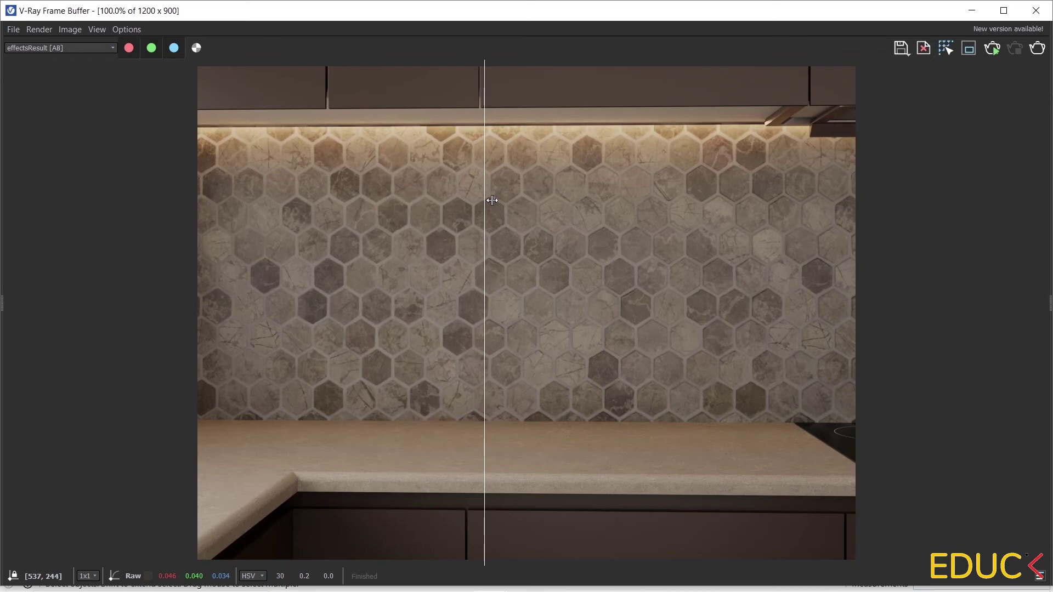
scroll(529, 292, up, 2)
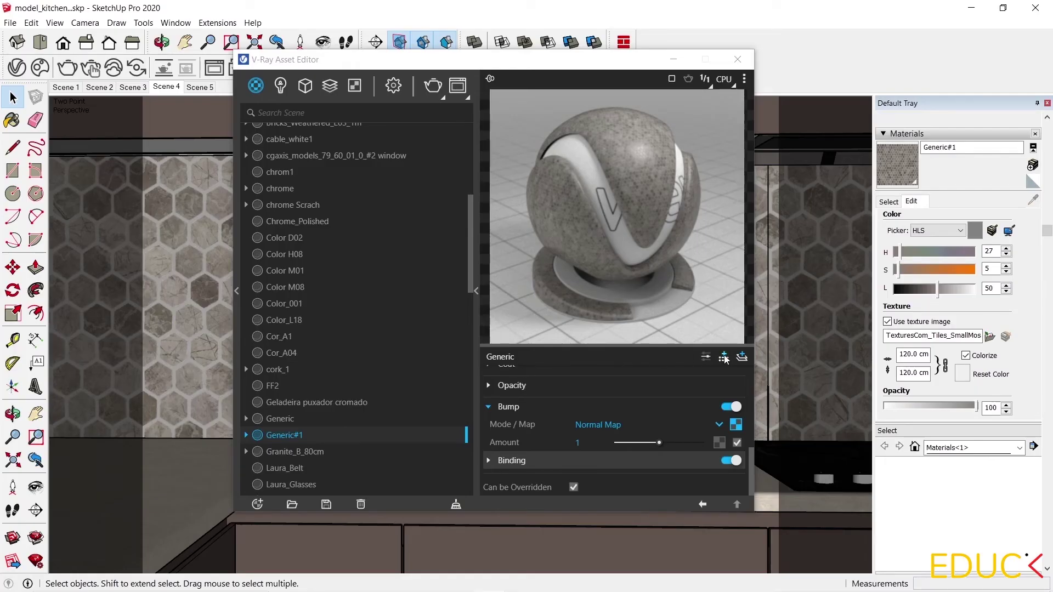
- Add a Displacement attribute to Generic#1 and switch it on
click(724, 357)
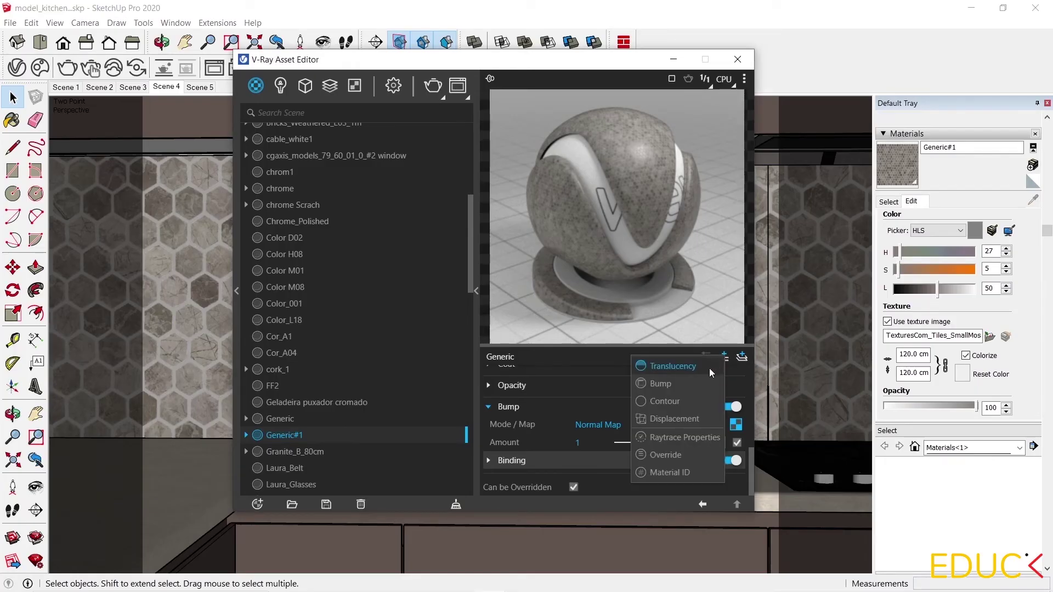
click(676, 422)
scroll(505, 443, down, 1)
click(505, 446)
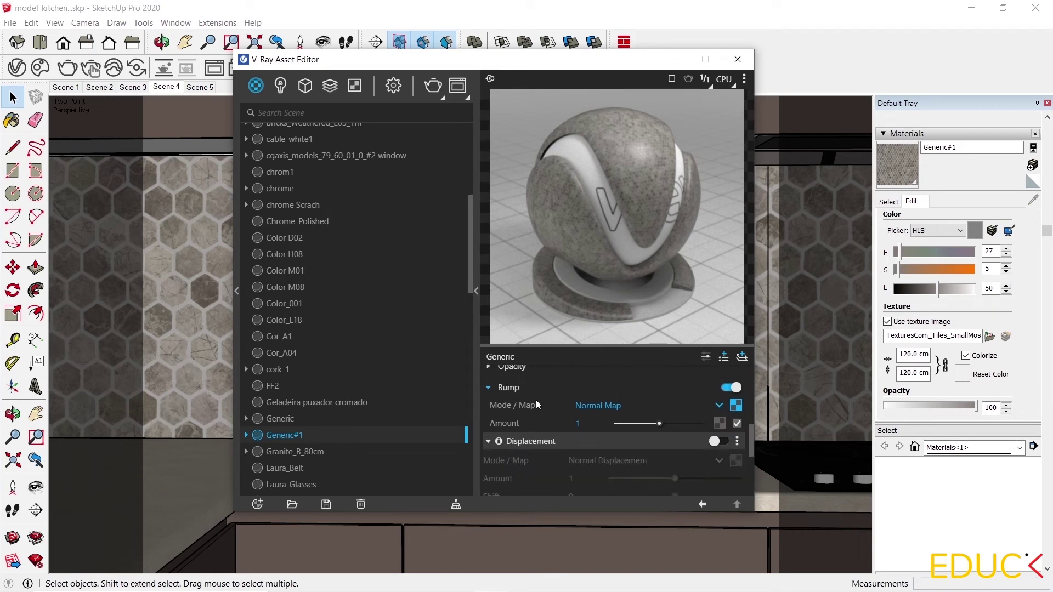
scroll(537, 398, down, 3)
click(719, 374)
scroll(720, 372, up, 3)
scroll(671, 403, down, 3)
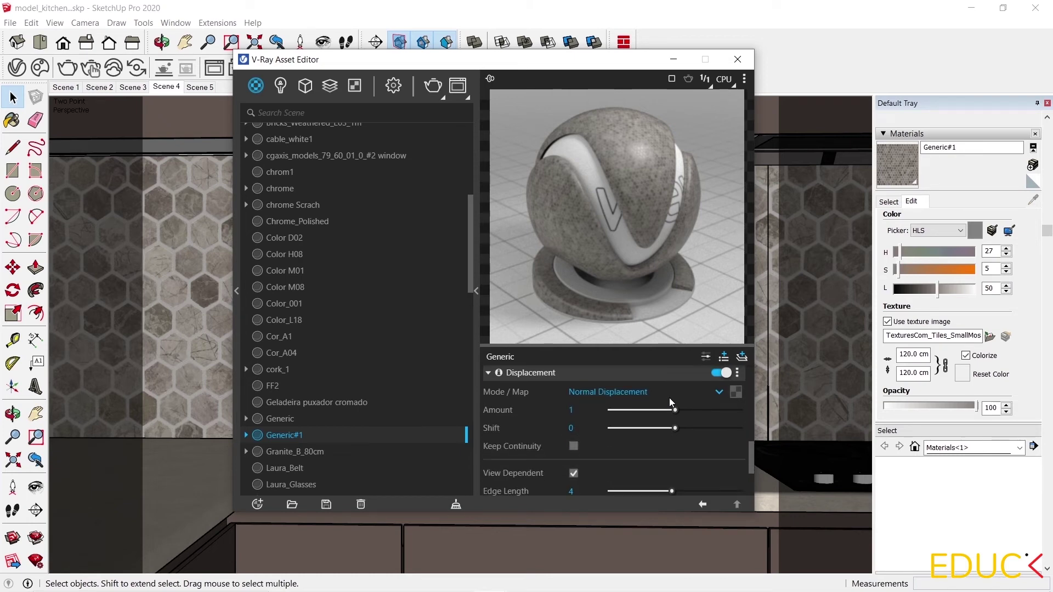
- Drive the displacement with the TexturesCom_Tiles_SmallMosaic2_1K_height.tif bitmap
click(735, 392)
click(675, 98)
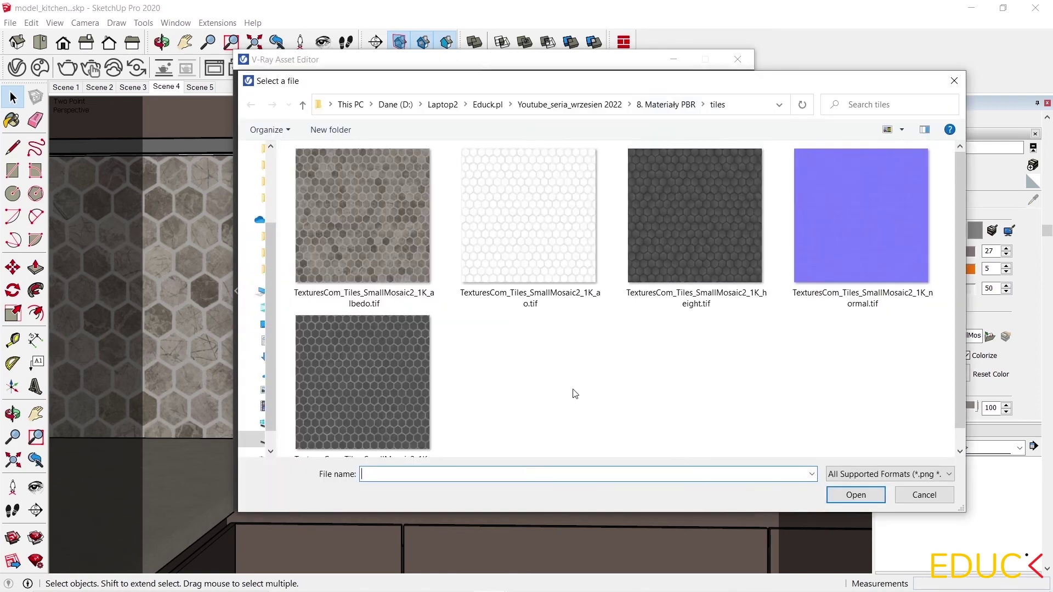
click(690, 226)
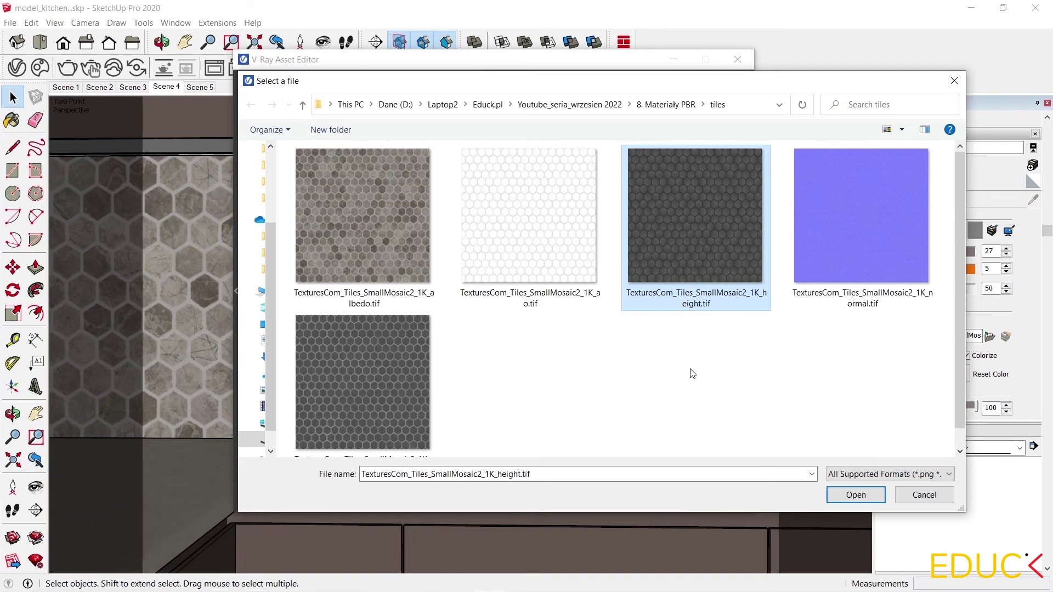
click(856, 495)
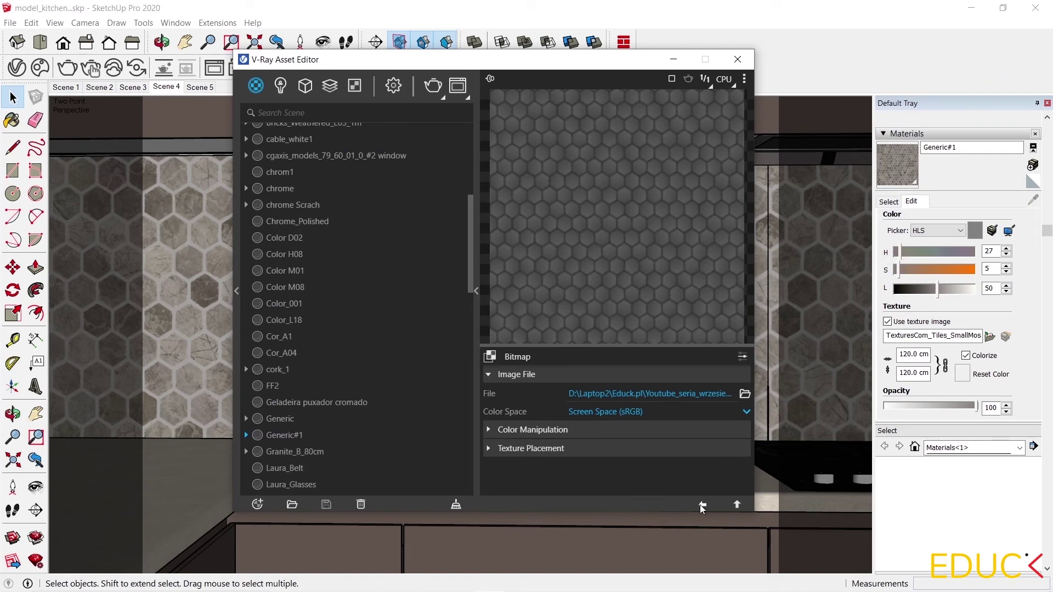
click(702, 505)
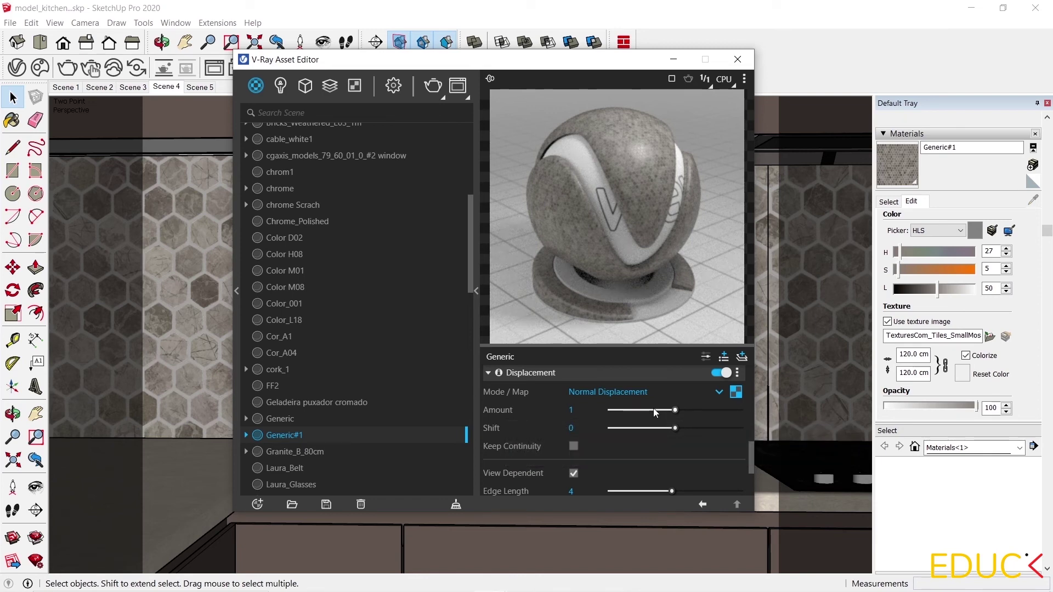
- Render with displacement and compare the raised hexagons against the previous render at 200%
click(433, 86)
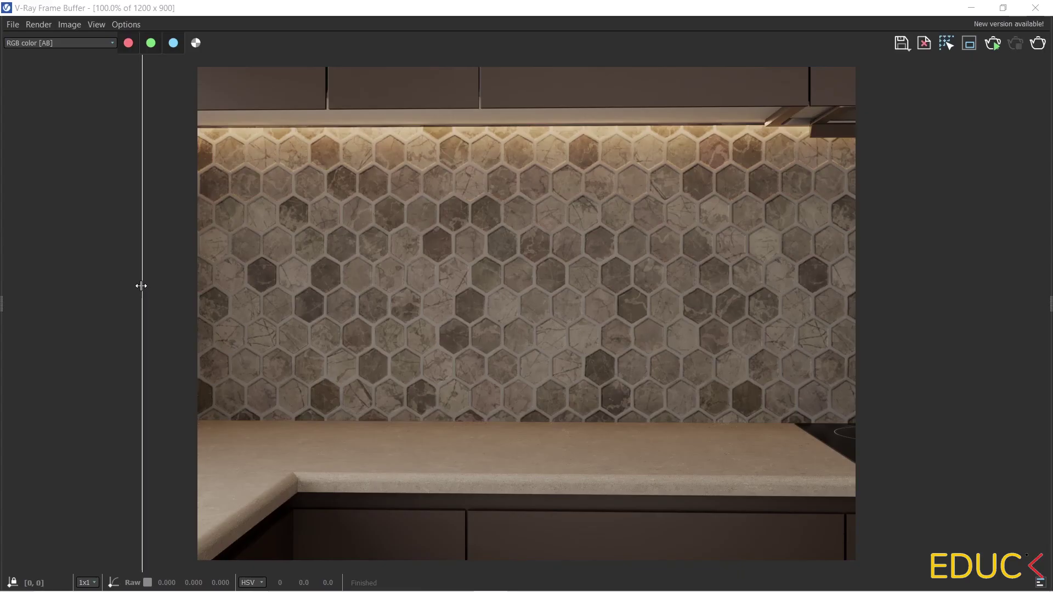
drag(141, 285, 563, 319)
scroll(563, 319, up, 1)
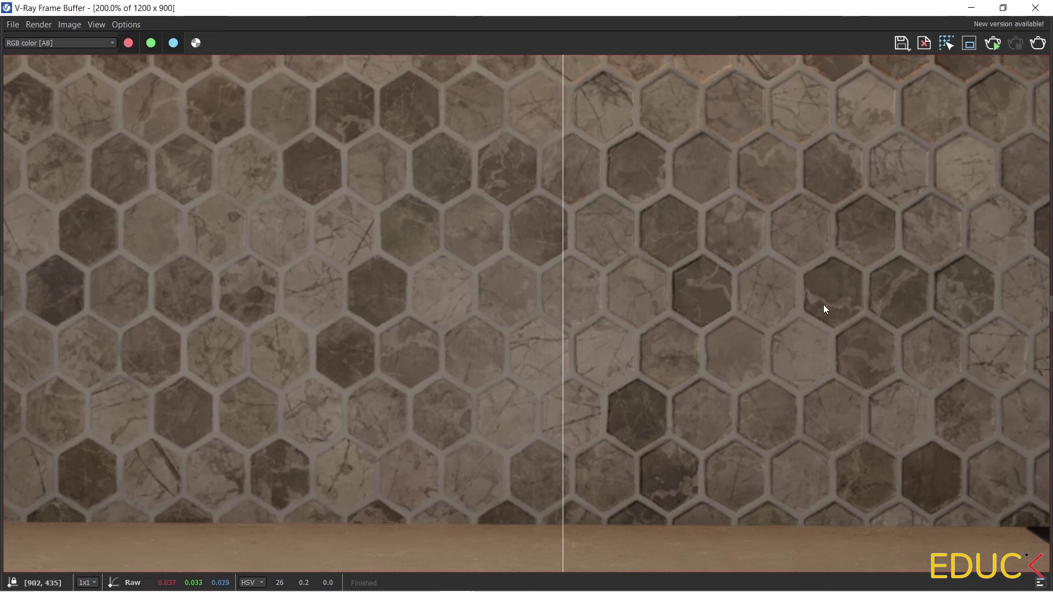
drag(564, 283, 433, 328)
scroll(501, 321, down, 2)
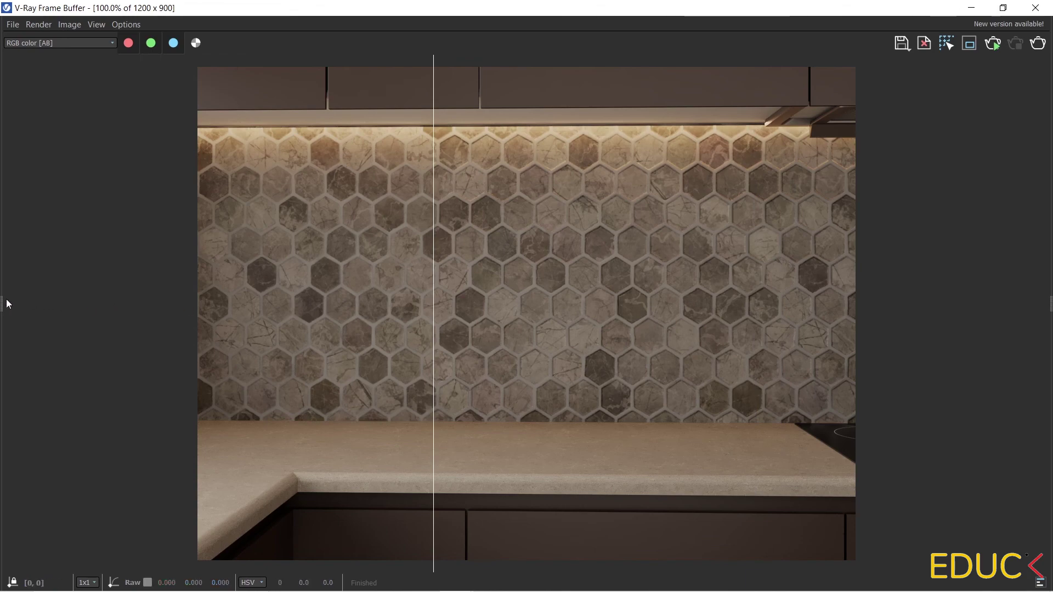
- Browse the render history, viewing renders 5, 4 and 3, then select the latest render 1
drag(2, 299, 52, 298)
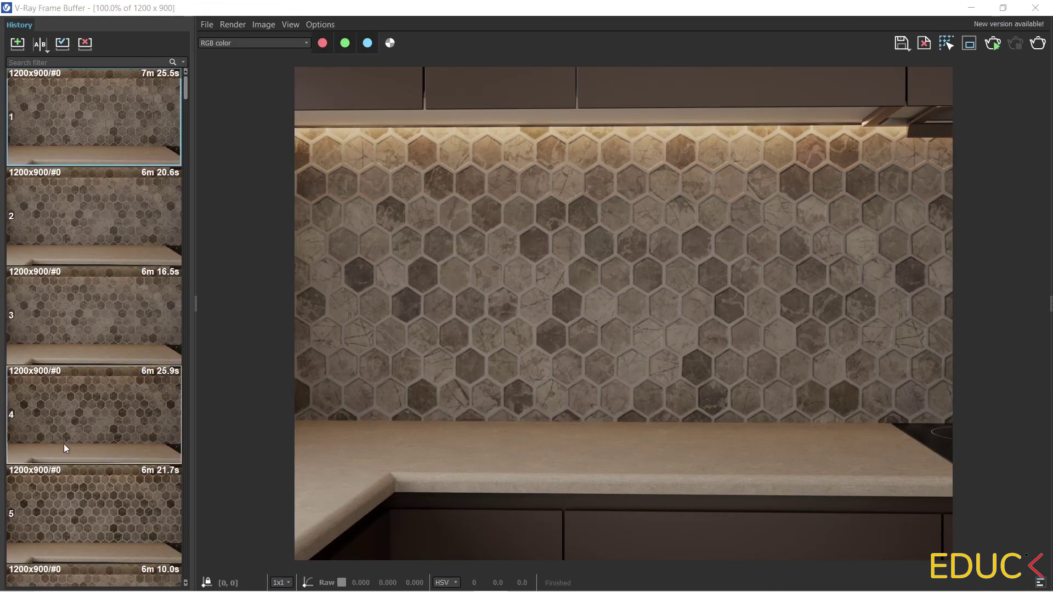
double_click(77, 514)
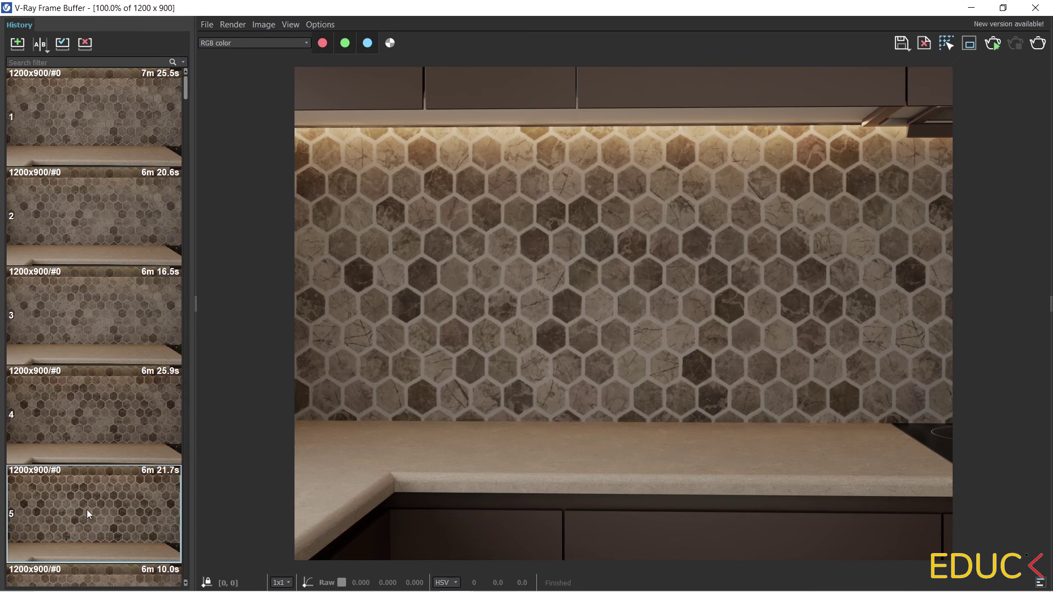
click(87, 419)
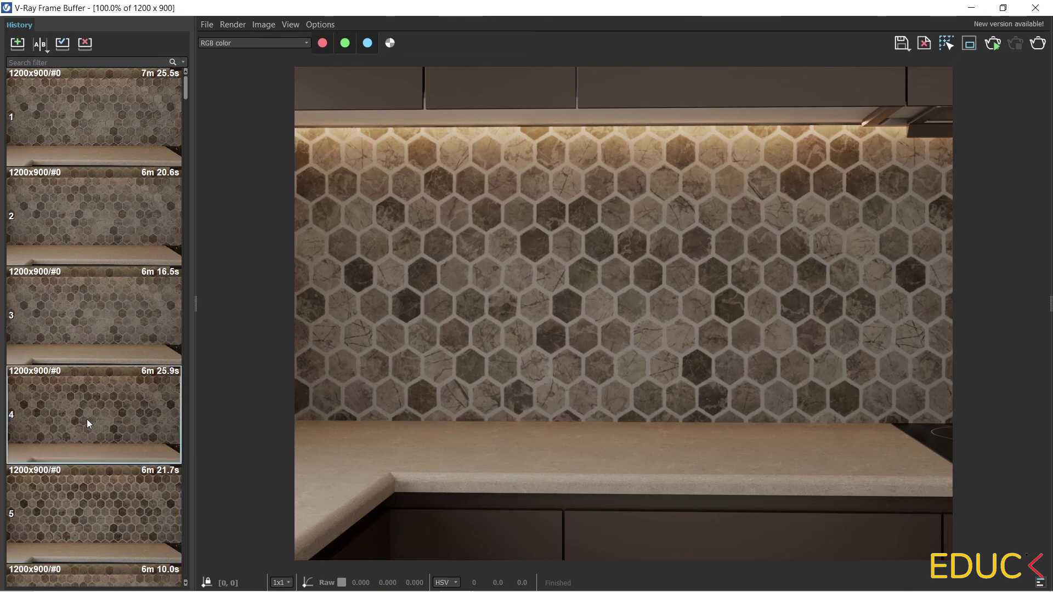
double_click(87, 419)
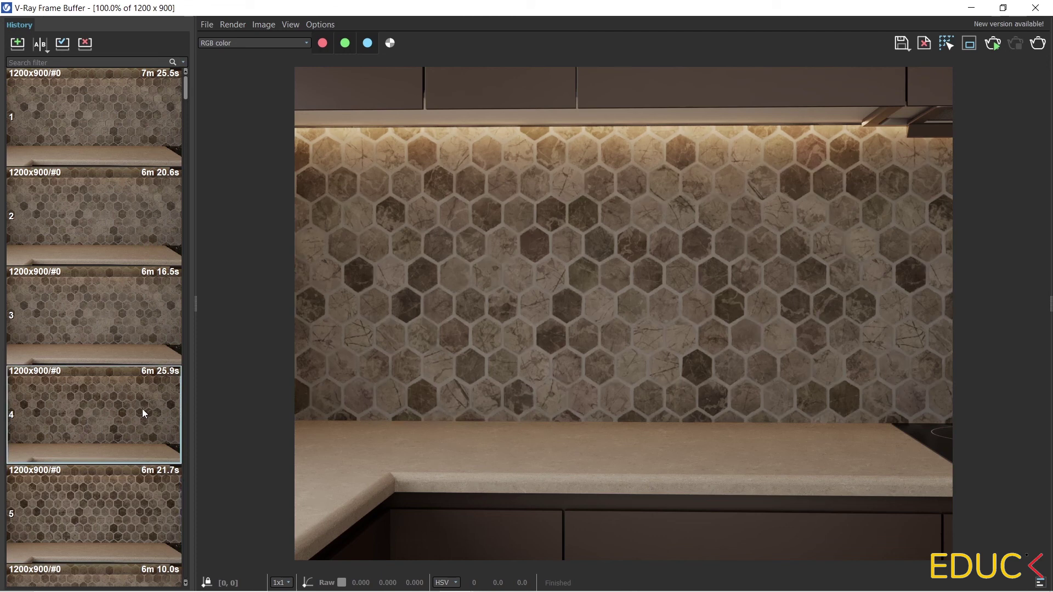
click(107, 324)
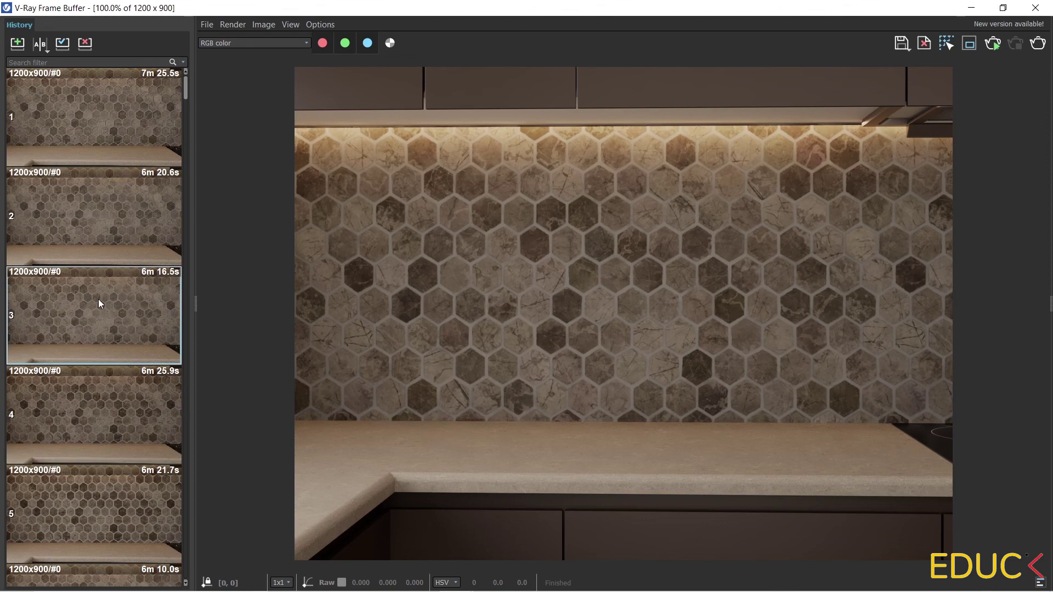
double_click(65, 321)
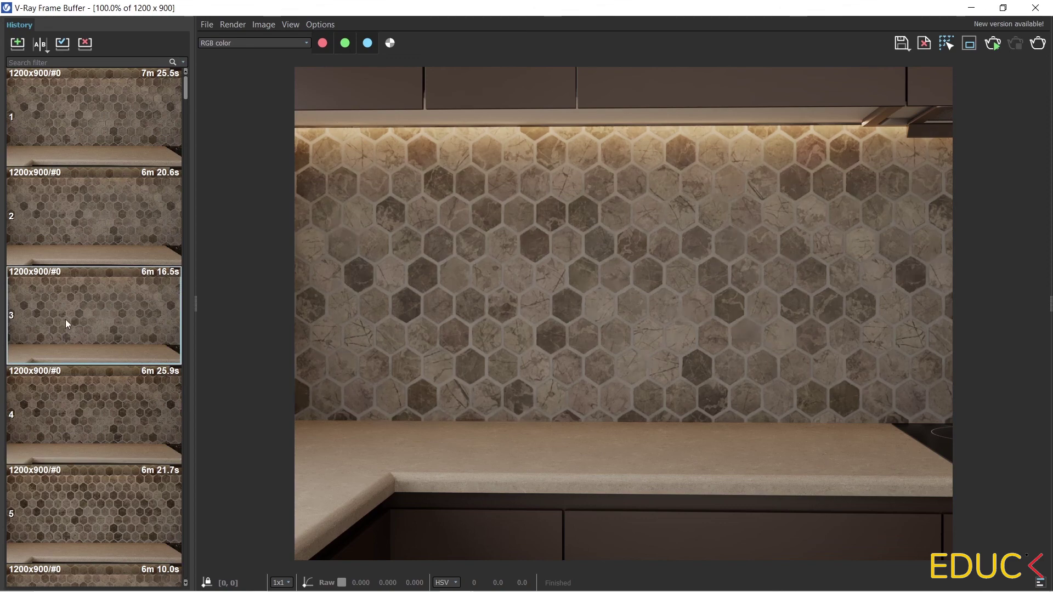
click(63, 126)
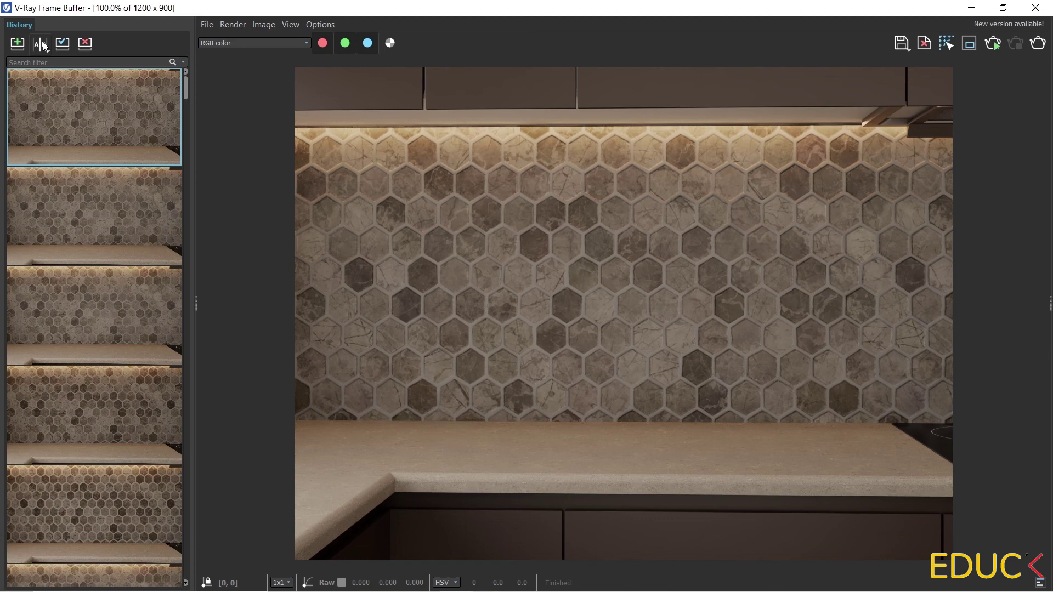
- Set render 5 as A against the latest render and sweep the divider to compare them
click(43, 46)
click(44, 496)
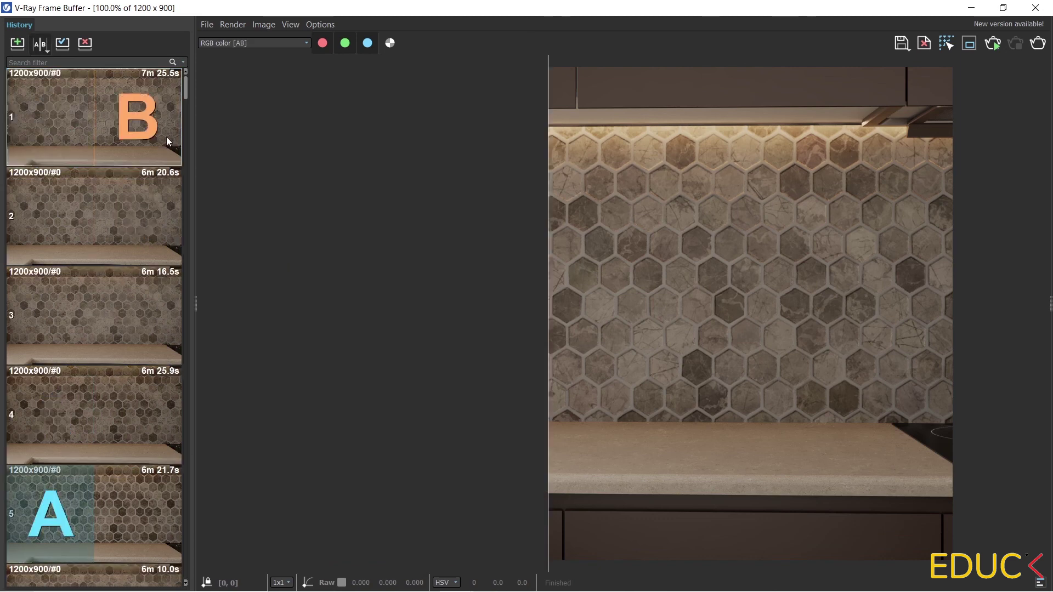
drag(548, 299, 612, 333)
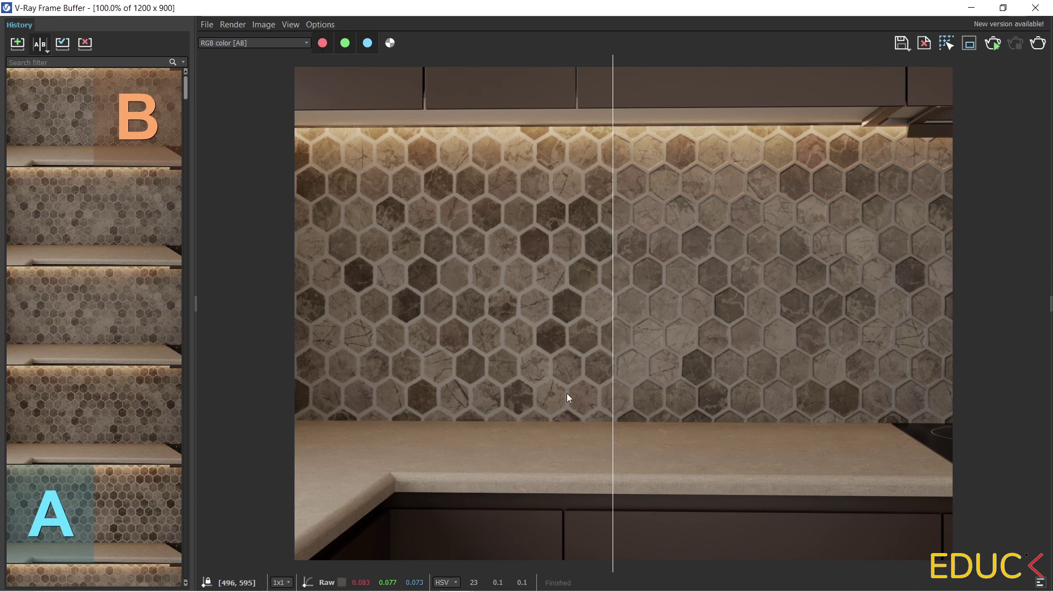
mouse_move(615, 344)
mouse_down()
mouse_move(536, 346)
mouse_move(621, 349)
mouse_move(609, 350)
mouse_up()
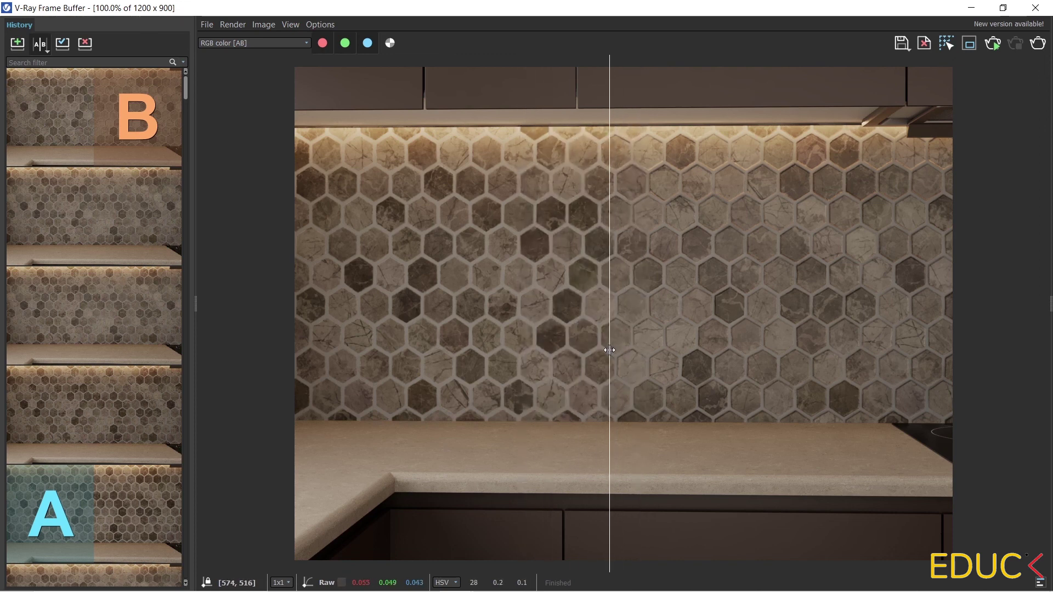